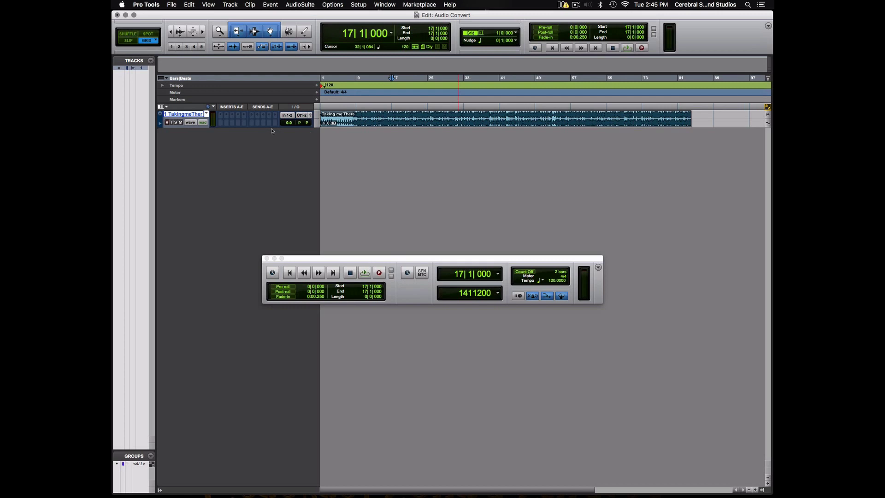
- Enlarge the TakingmeThere track's height and return the insertion point to the session start
{"action": "left_click_drag", "start_coordinate": [273, 126], "coordinate": [278, 215]}
{"action": "scroll", "coordinate": [408, 200], "scroll_direction": "up", "scroll_amount": 4}
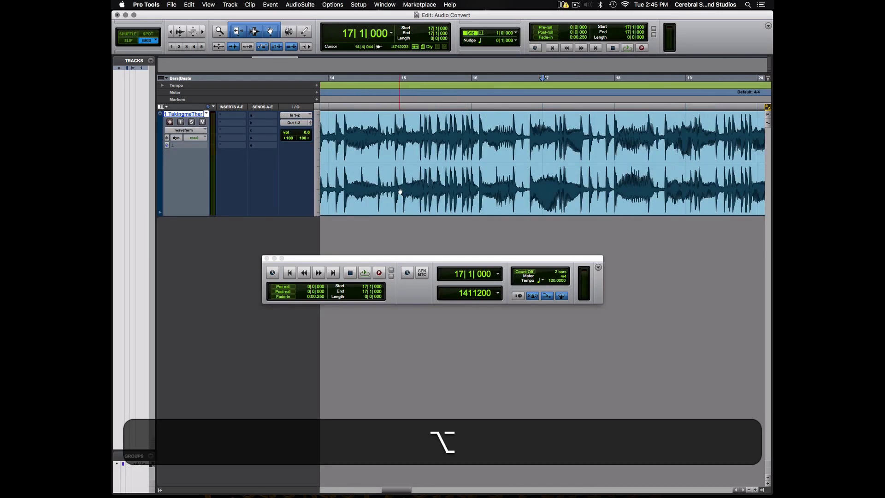
{"action": "left_click", "coordinate": [289, 273]}
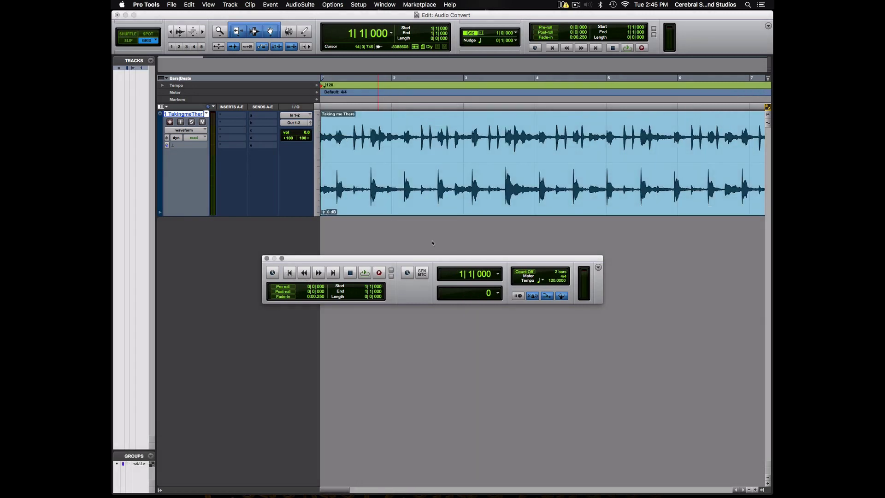
- Move the Transport window aside and place the insertion point on the grid at 8|1|000, followed by 7|1|000
{"action": "left_click_drag", "start_coordinate": [381, 261], "coordinate": [264, 220]}
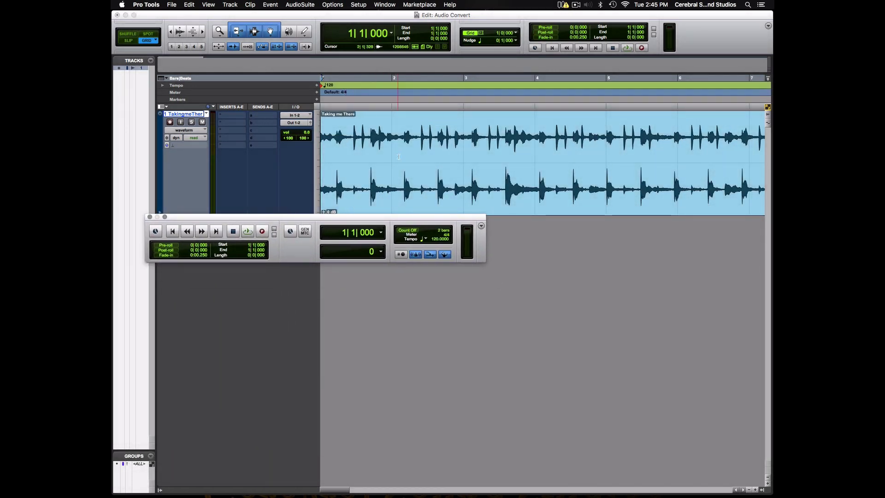
{"action": "scroll", "coordinate": [399, 154], "scroll_direction": "down", "scroll_amount": 2, "text": "alt"}
{"action": "scroll", "coordinate": [399, 155], "scroll_direction": "down", "scroll_amount": 3, "text": "alt"}
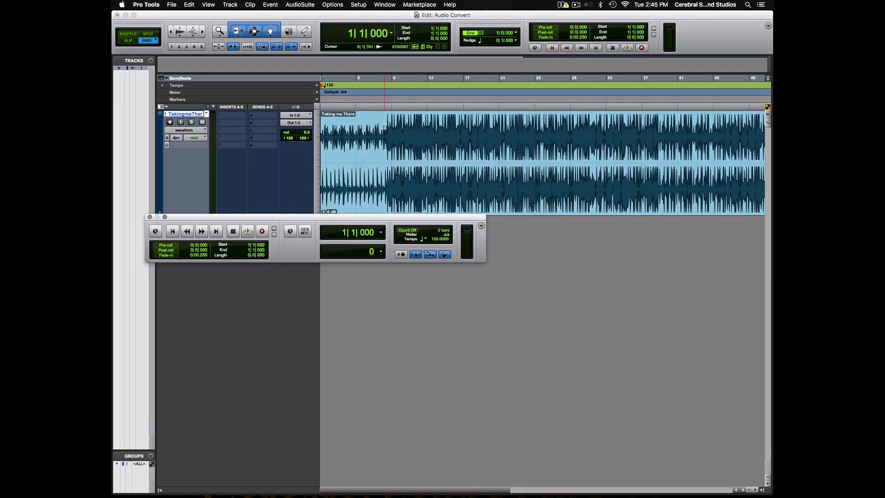
{"action": "left_click", "coordinate": [386, 138]}
{"action": "scroll", "coordinate": [429, 141], "scroll_direction": "up", "scroll_amount": 5, "text": "alt"}
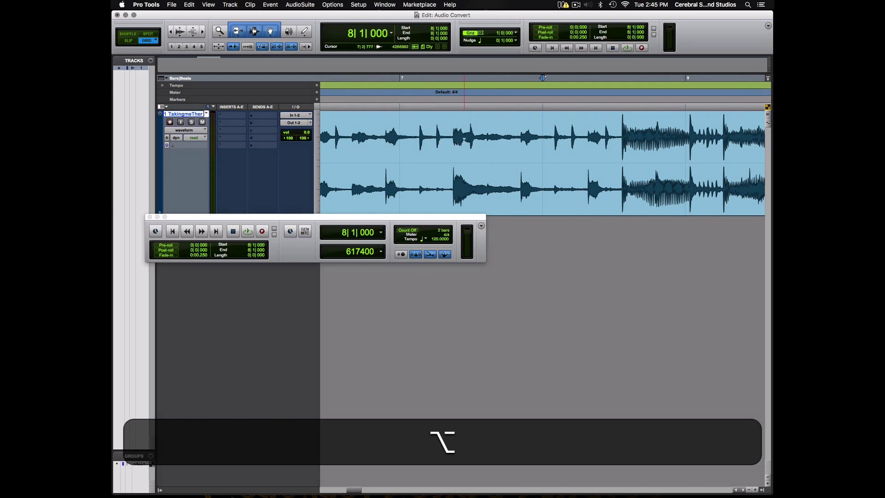
{"action": "left_click", "coordinate": [425, 140]}
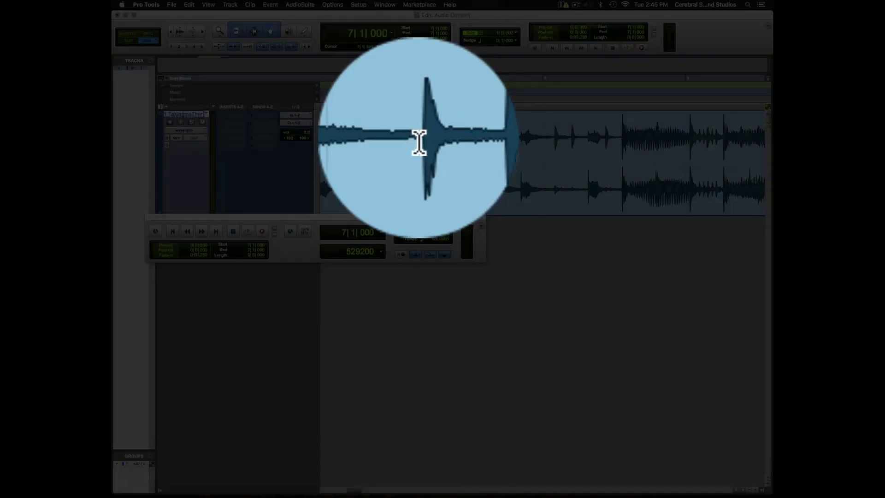
- Switch to Slip mode and manually place the insertion point just before several transients in bars 7 and 8
{"action": "key", "text": "F2"}
{"action": "left_click", "coordinate": [424, 141]}
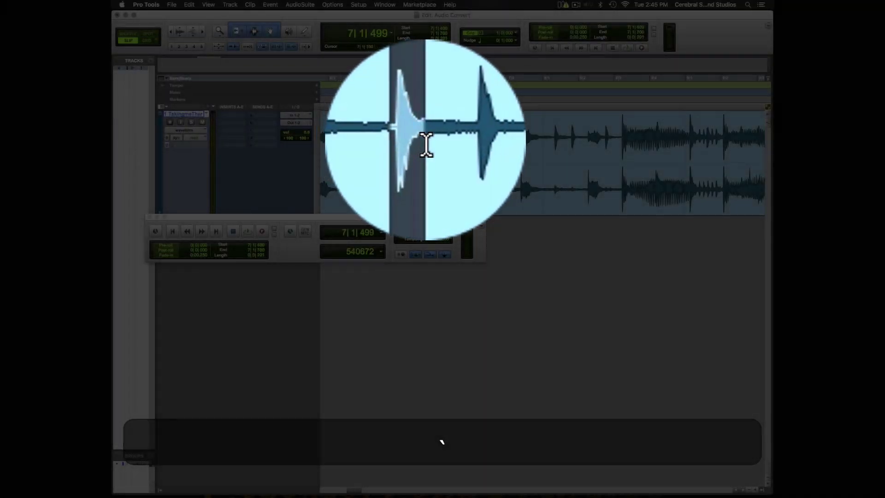
{"action": "left_click", "coordinate": [439, 145]}
{"action": "left_click", "coordinate": [433, 141]}
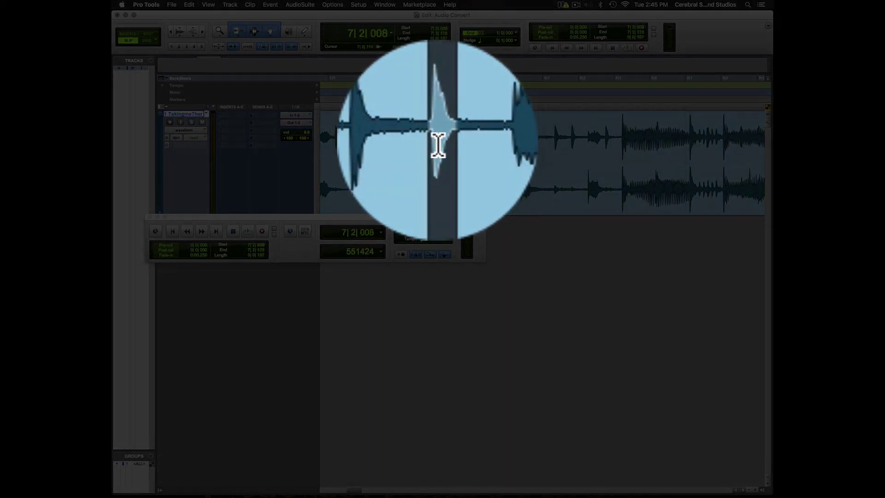
{"action": "left_click", "coordinate": [418, 141]}
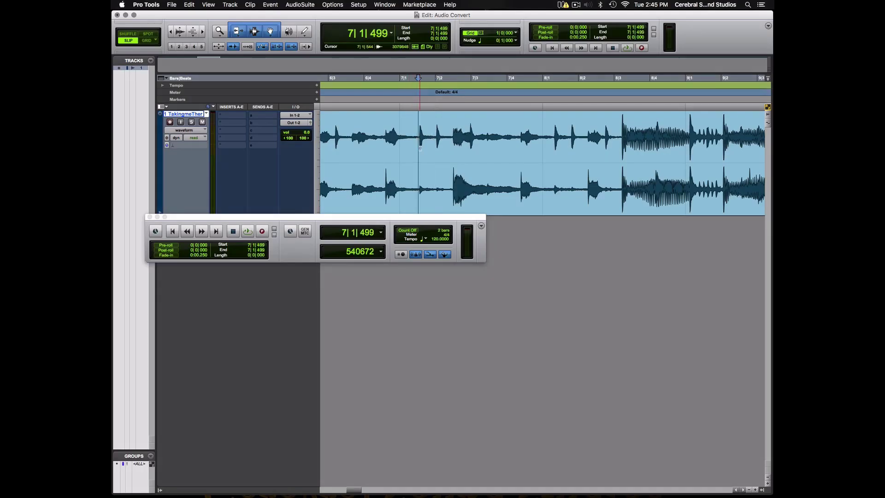
{"action": "left_click", "coordinate": [434, 141]}
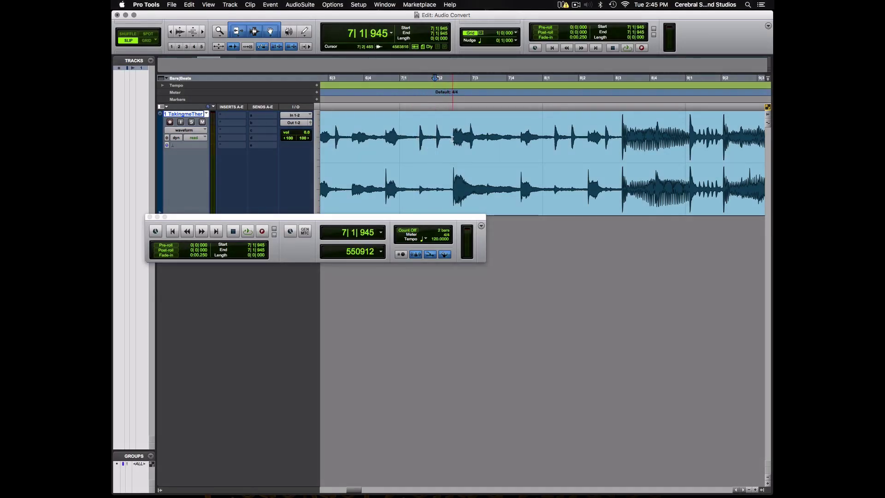
{"action": "left_click", "coordinate": [452, 138]}
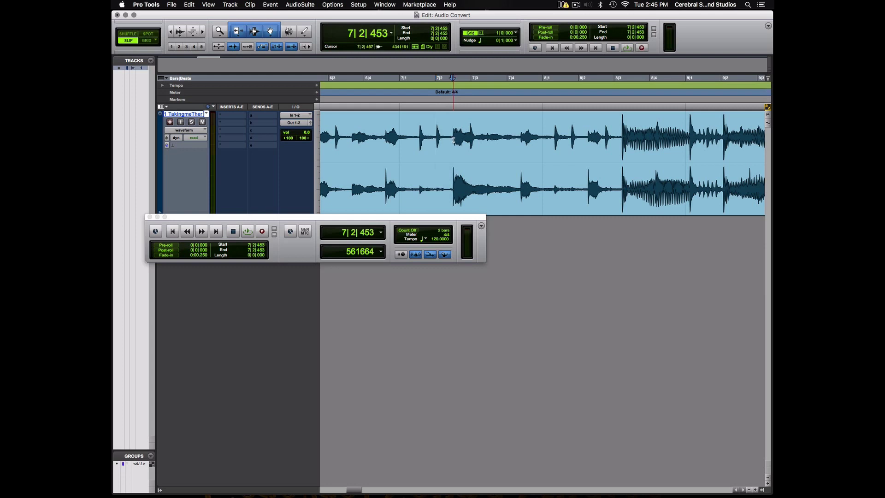
{"action": "left_click", "coordinate": [537, 141]}
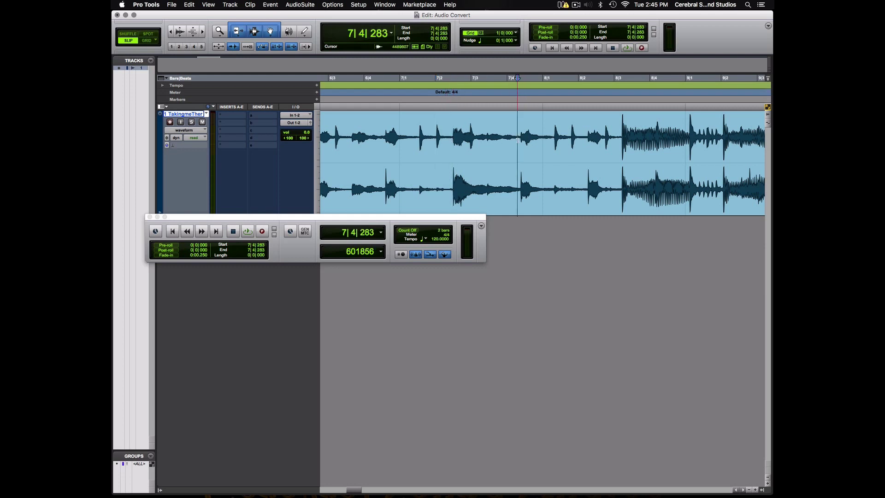
{"action": "left_click", "coordinate": [551, 137]}
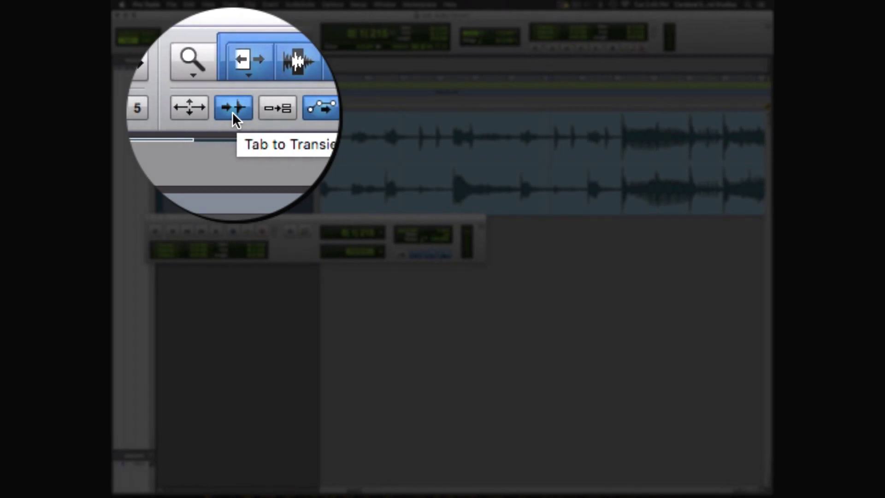
- Toggle Tab to Transients off and back on, and step through the transients from 6|3|391 to 8|1|791
{"action": "left_click", "coordinate": [232, 112]}
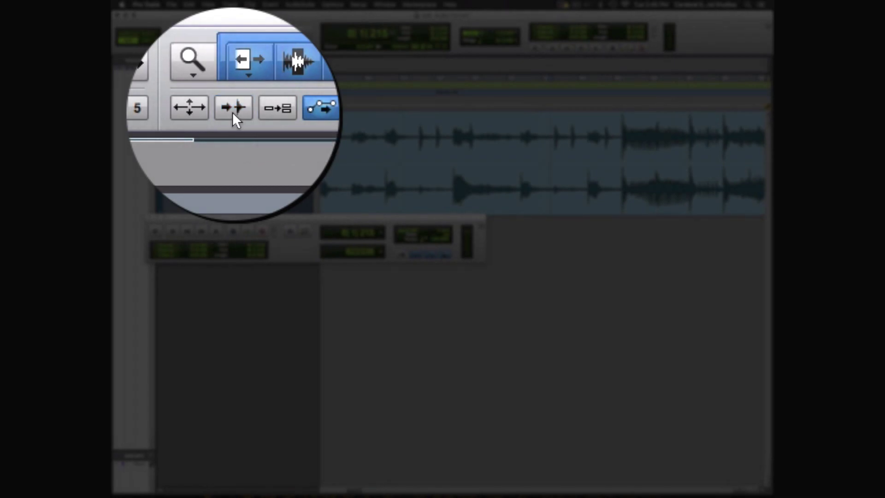
{"action": "left_click", "coordinate": [232, 112]}
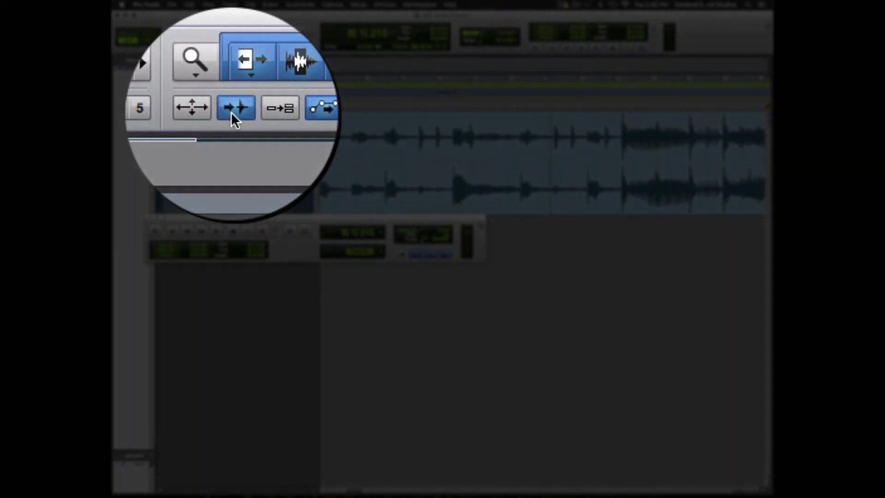
{"action": "left_click", "coordinate": [342, 138]}
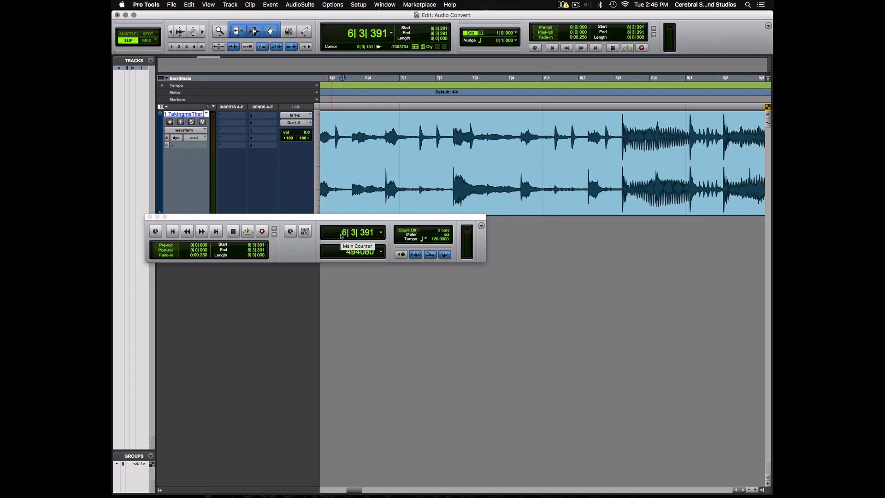
{"action": "key", "text": "Tab"}
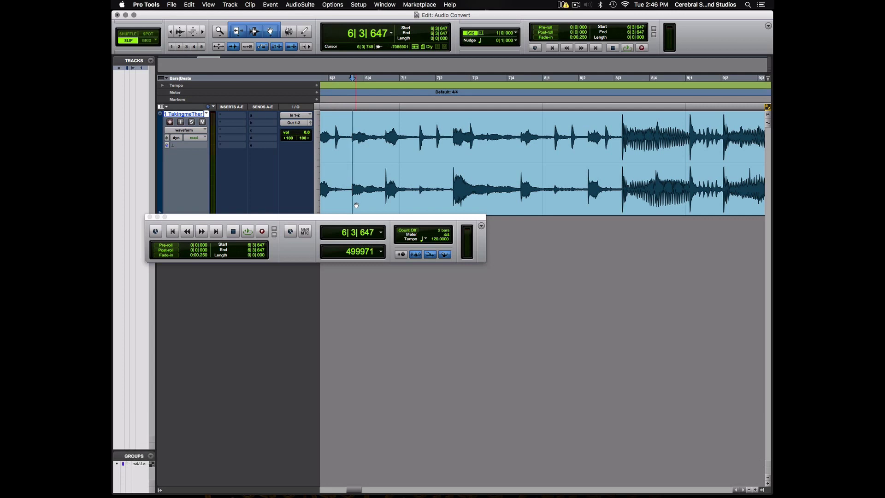
{"action": "key", "text": "Tab"}
{"action": "key", "text": "Tab"}
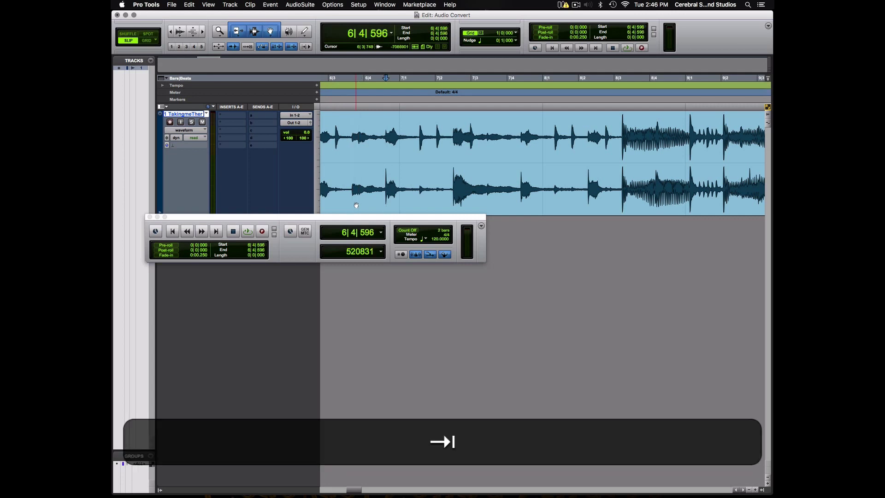
{"action": "key", "text": "Tab"}
{"action": "key", "text": "Tab"}
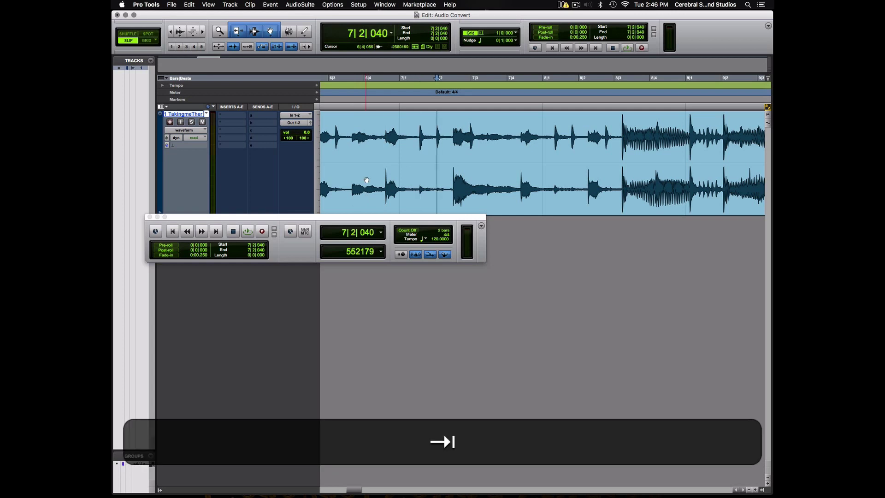
{"action": "key", "text": "Tab"}
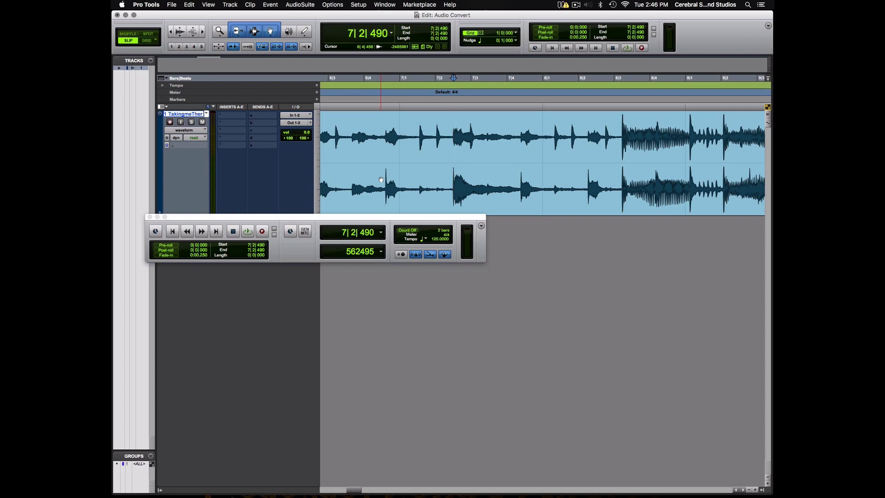
{"action": "key", "text": "Tab"}
{"action": "key", "text": "Tab"}
{"action": "key", "text": "Tab"}
{"action": "key", "text": "Tab"}
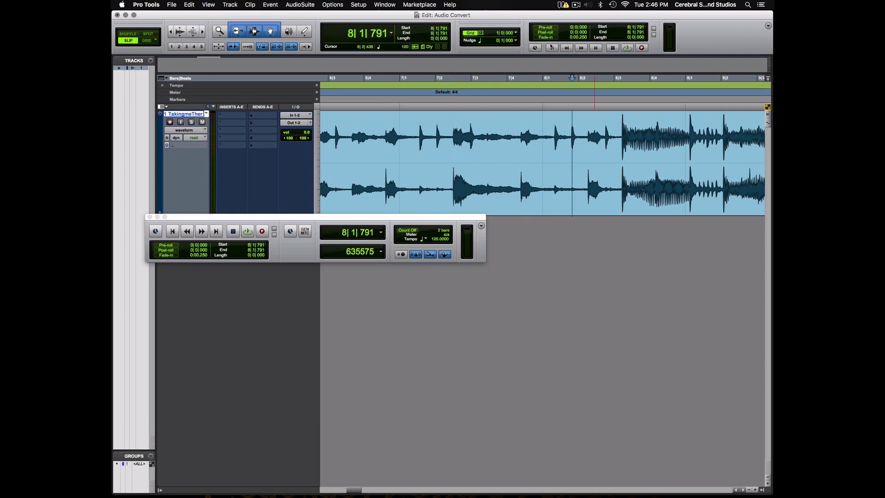
- Go back to the session start and step through the transients from about 1|2|634 to 3|4|324
{"action": "key", "text": "Return"}
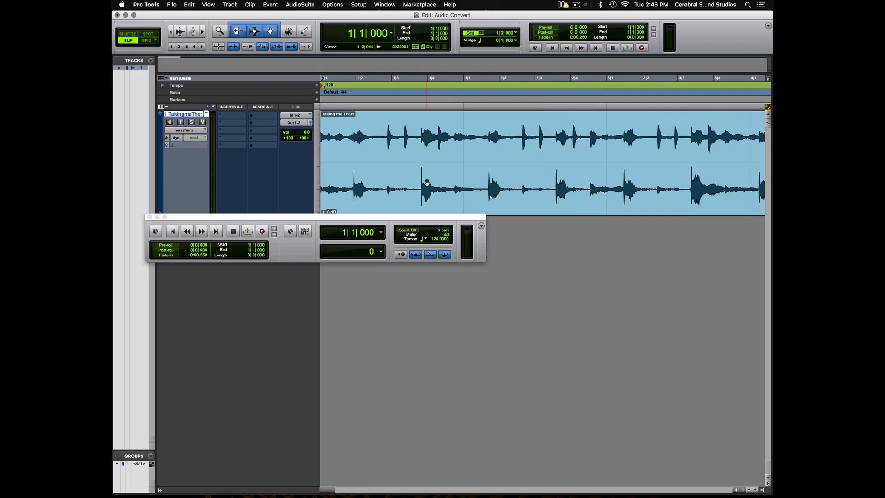
{"action": "left_click", "coordinate": [385, 137]}
{"action": "key", "text": "Tab"}
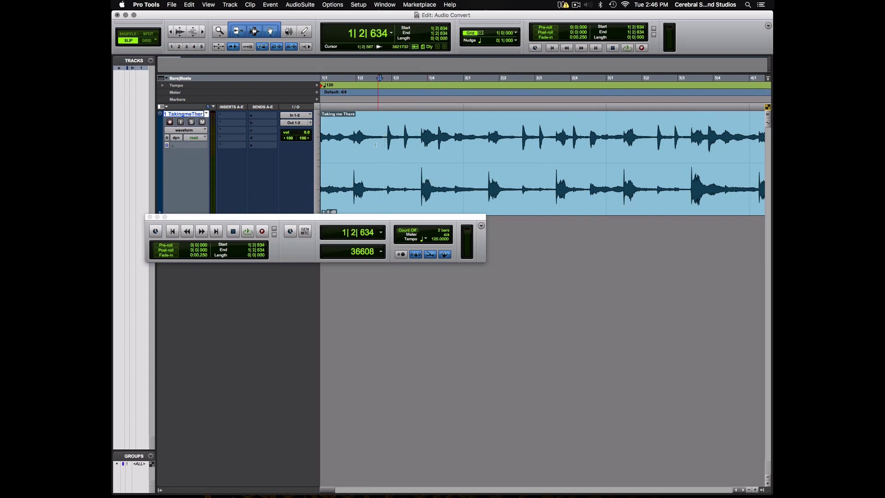
{"action": "key", "text": "Tab"}
{"action": "key", "text": "Tab"}
{"action": "key", "text": "Tab"}
{"action": "key", "text": "Tab"}
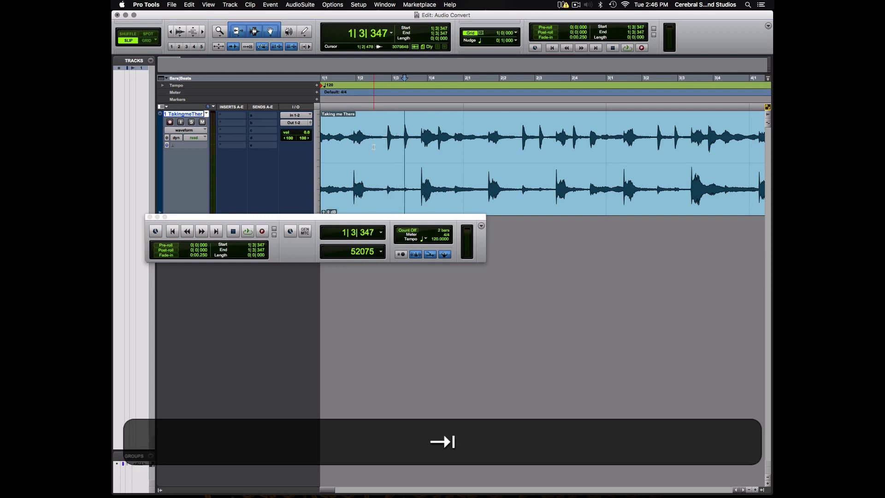
{"action": "key", "text": "Tab"}
{"action": "key", "text": "Tab"}
{"action": "key", "text": "Tab"}
{"action": "key", "text": "Tab"}
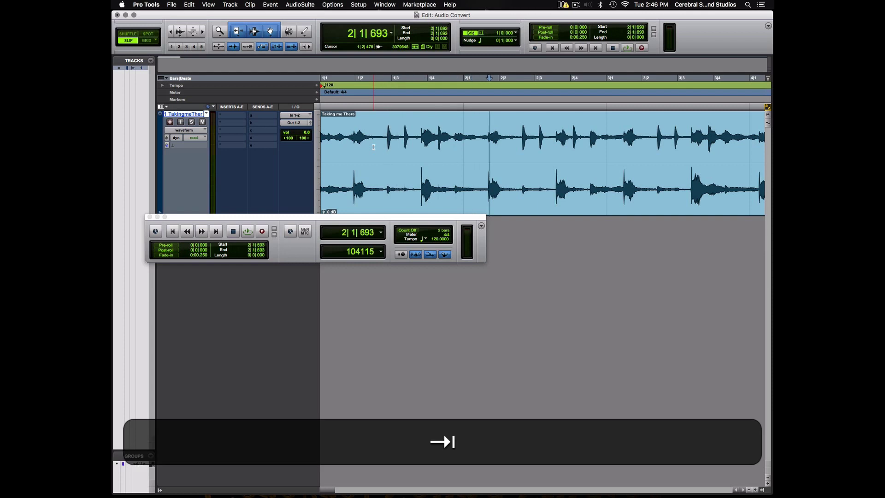
{"action": "key", "text": "Tab"}
{"action": "key", "text": "Tab"}
{"action": "key", "text": "Tab"}
{"action": "key", "text": "Tab"}
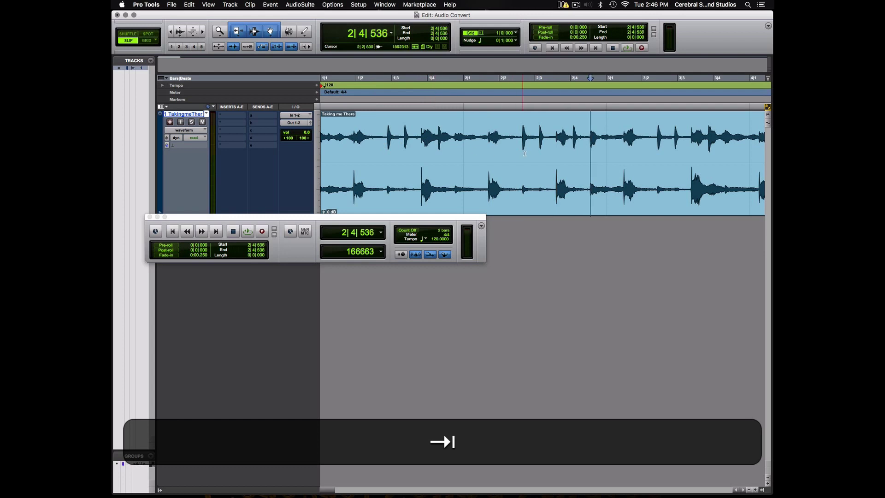
{"action": "key", "text": "Tab"}
{"action": "key", "text": "Tab"}
{"action": "key", "text": "Tab"}
{"action": "key", "text": "Tab"}
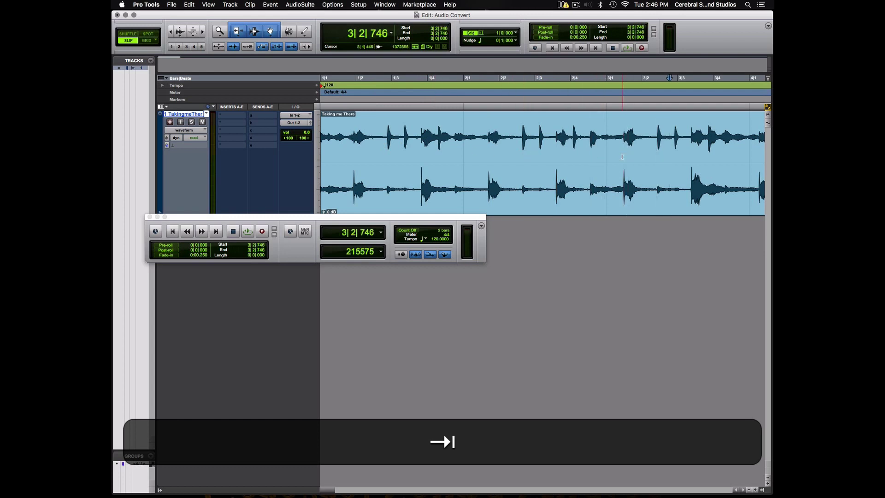
{"action": "key", "text": "Tab"}
{"action": "key", "text": "Tab"}
{"action": "key", "text": "Tab"}
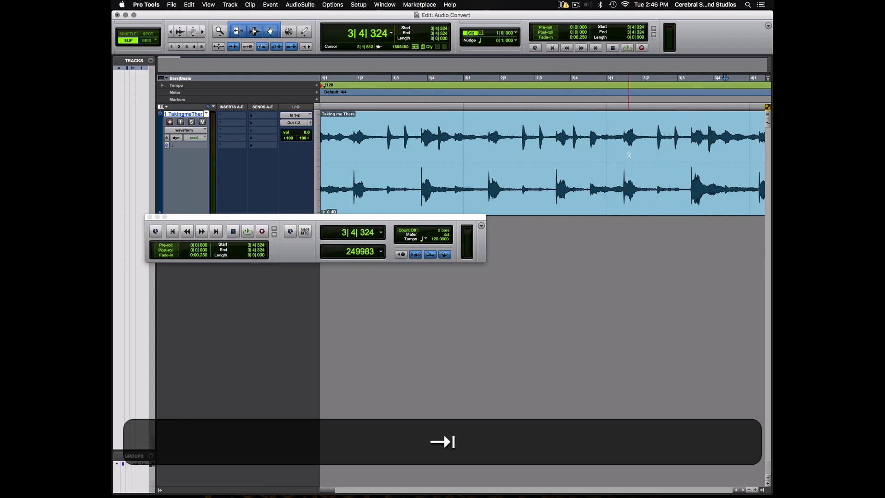
- Move the Transport window below the track and audition the song from the session start
{"action": "key", "text": "Return"}
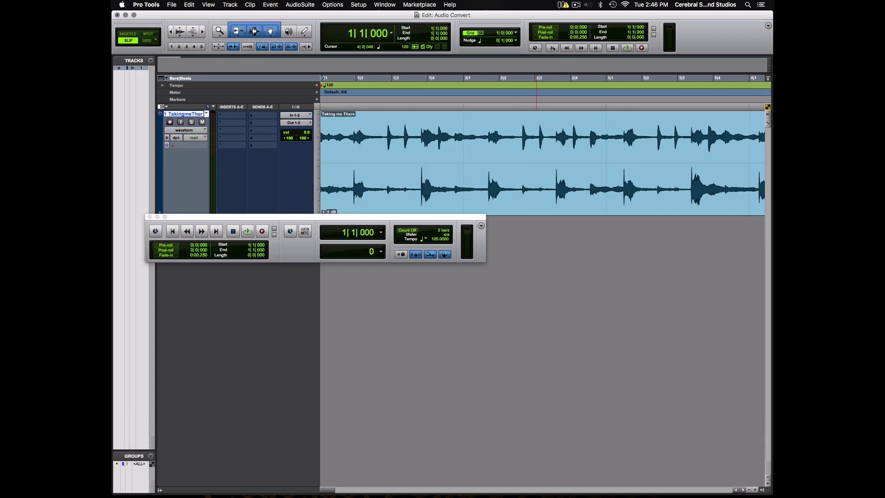
{"action": "left_click_drag", "start_coordinate": [325, 219], "coordinate": [335, 250]}
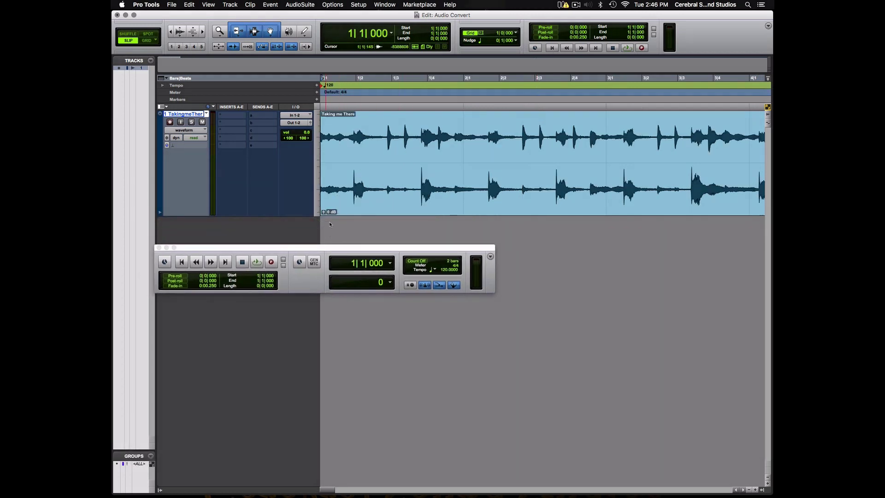
{"action": "key", "text": "space"}
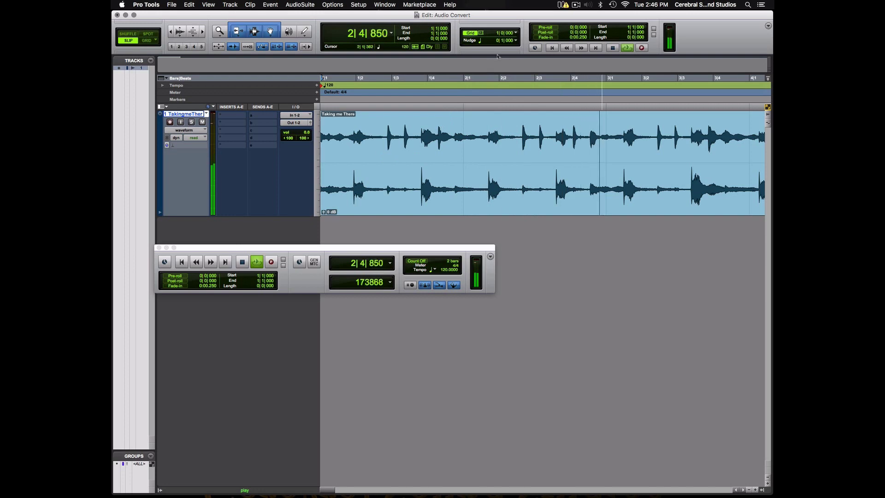
{"action": "left_click", "coordinate": [552, 48]}
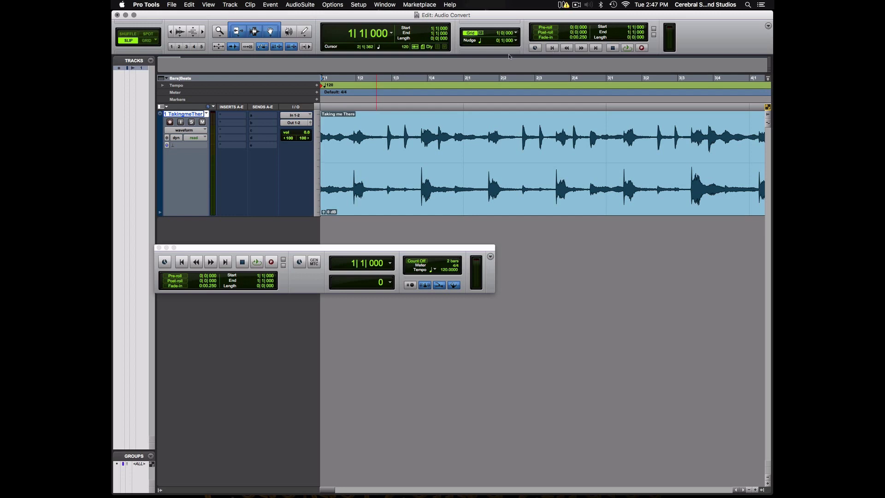
{"action": "left_click", "coordinate": [182, 262]}
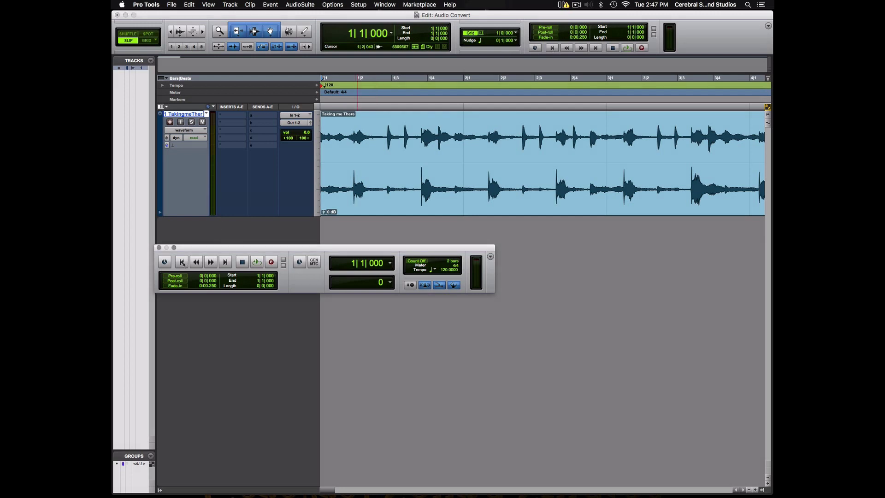
- Replay the opening up to bar 2 beat 4 and select the audio from about 2|4|313 to 3|1|044
{"action": "key", "text": "space"}
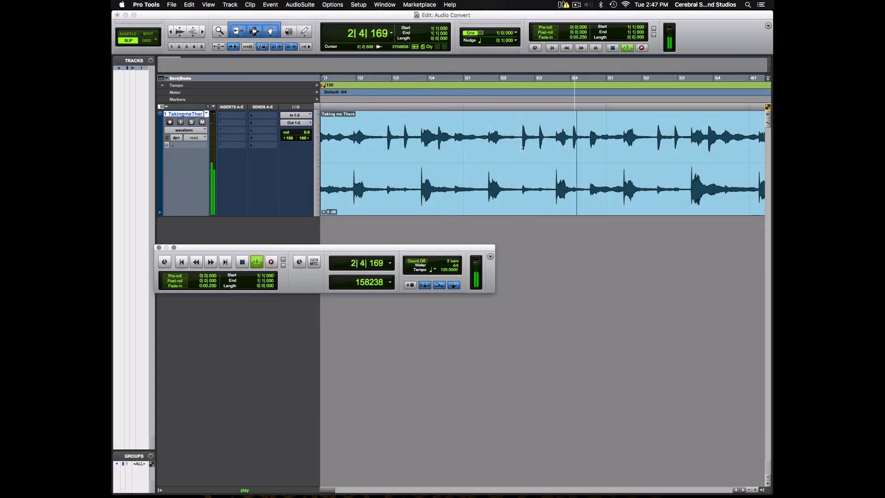
{"action": "key", "text": "space"}
{"action": "left_click_drag", "start_coordinate": [582, 144], "coordinate": [607, 184]}
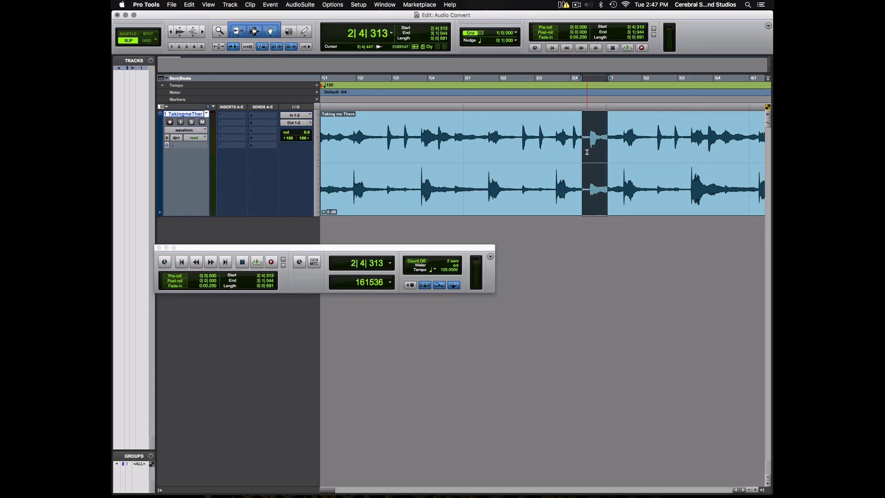
- Replay the song from the session start and select the audio from about 2|4|279 to 2|4|770
{"action": "left_click", "coordinate": [181, 261]}
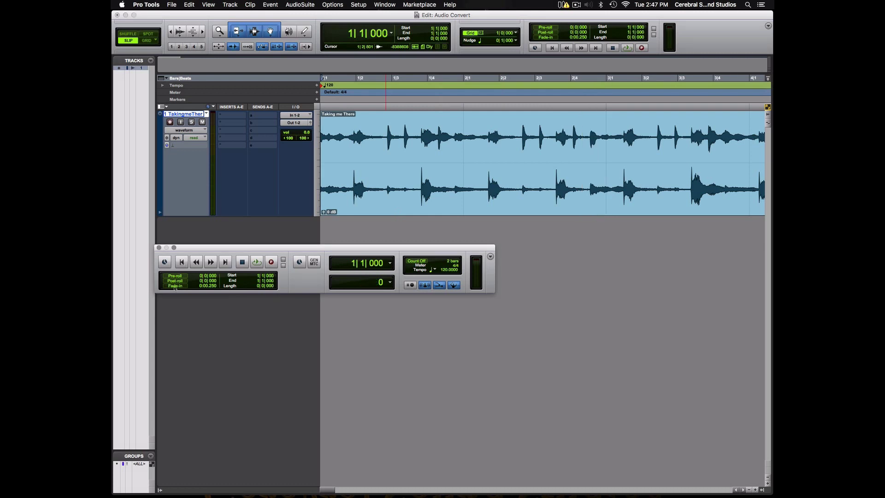
{"action": "key", "text": "space"}
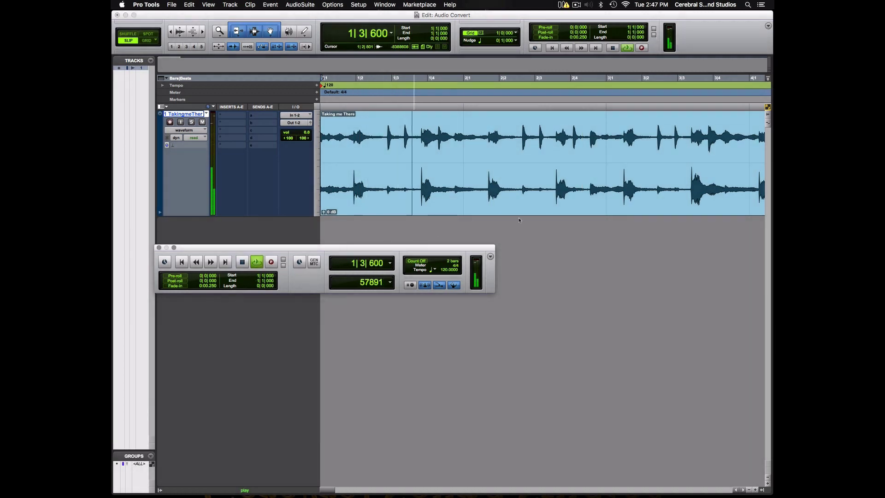
{"action": "left_click_drag", "start_coordinate": [580, 147], "coordinate": [599, 152]}
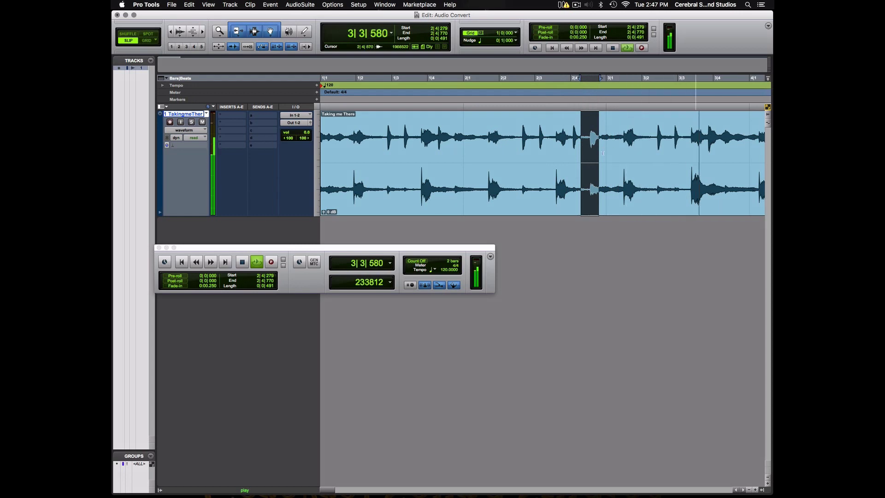
{"action": "key", "text": "space"}
- Place the edit cursor just before the third bar's downbeat and advance it to the transient at 2|4|536
{"action": "left_click", "coordinate": [586, 154]}
{"action": "left_click", "coordinate": [583, 135]}
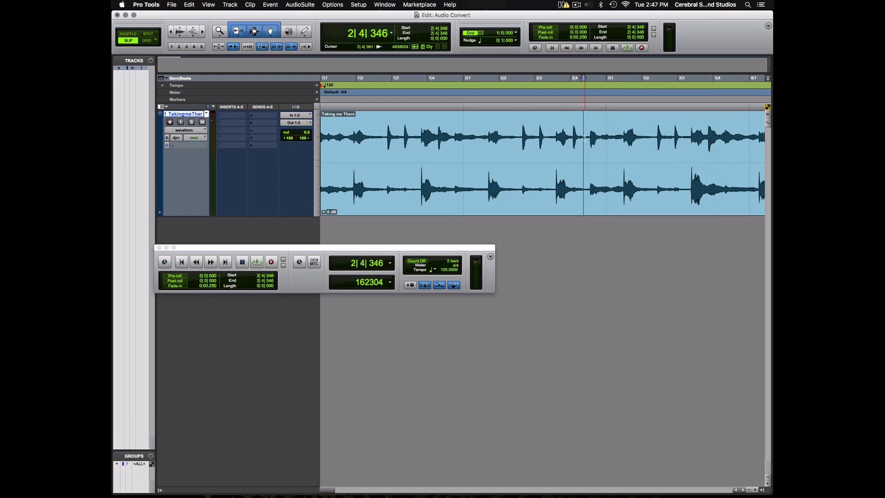
{"action": "key", "text": "Tab"}
{"action": "left_click", "coordinate": [576, 141]}
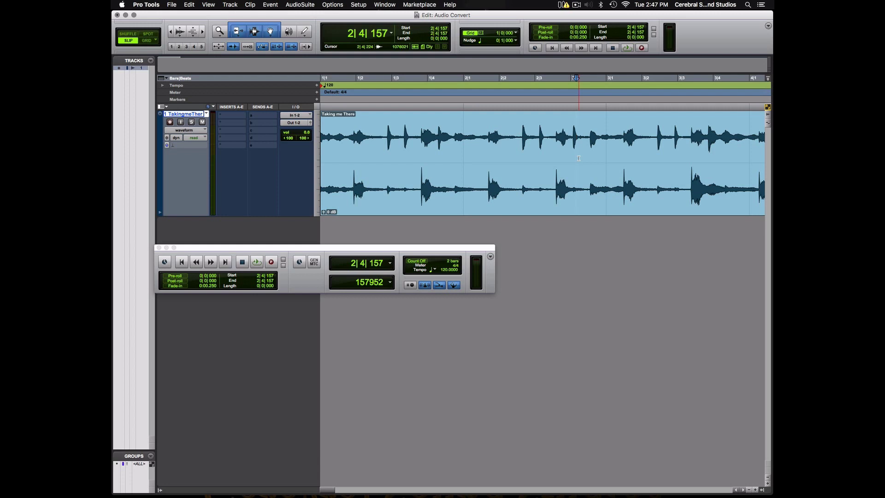
{"action": "key", "text": "Tab"}
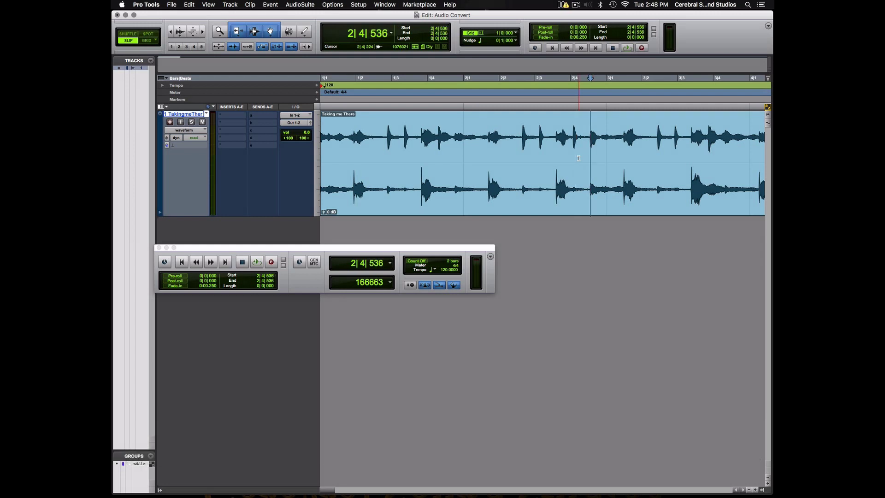
- Add a 4/4 Bar|Beat marker at this transient, identifying it as location 3|1|000
{"action": "key", "text": "super+i"}
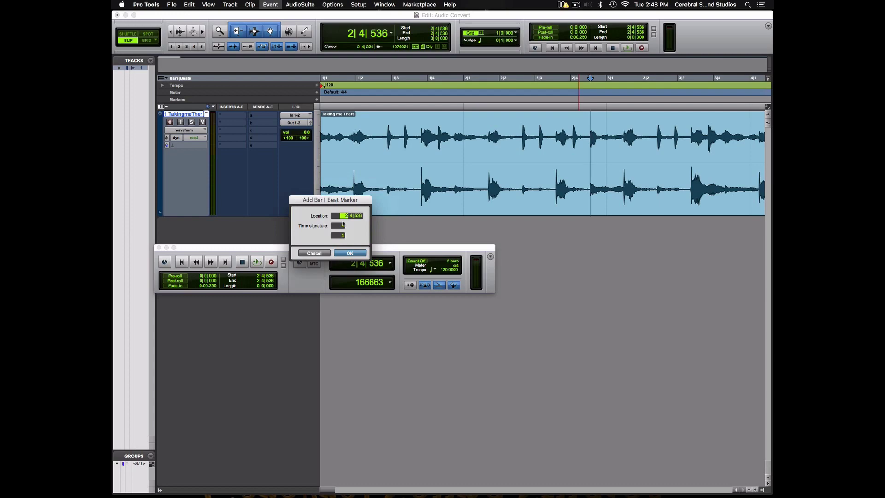
{"action": "type", "text": "3| 1| 000"}
{"action": "left_click", "coordinate": [350, 252]}
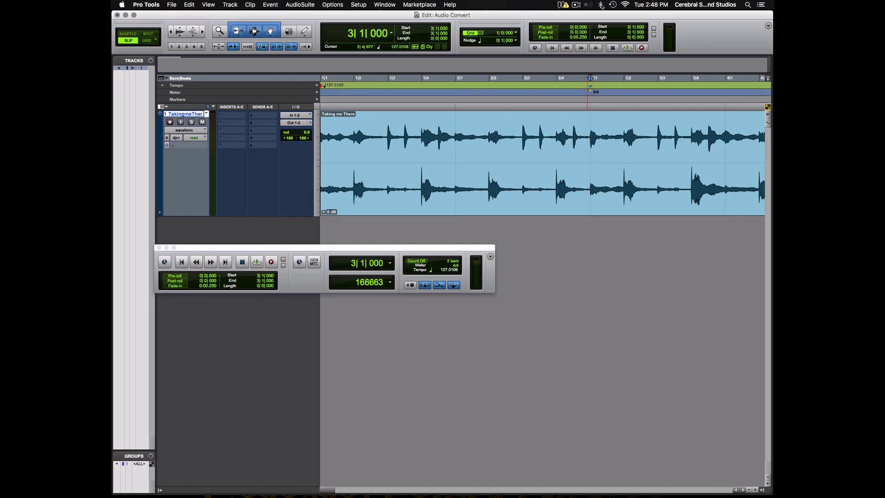
- Play the song from the session start past bar 3 to check the counter against the beat
{"action": "key", "text": "Return"}
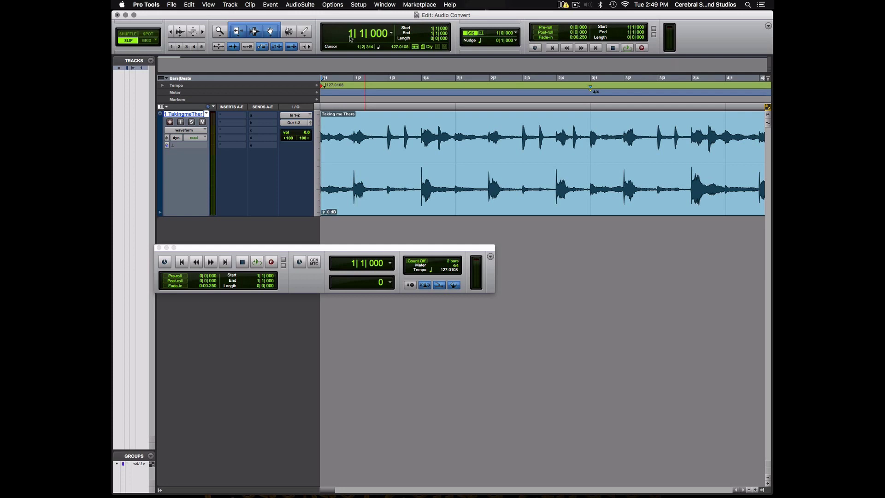
{"action": "key", "text": "space"}
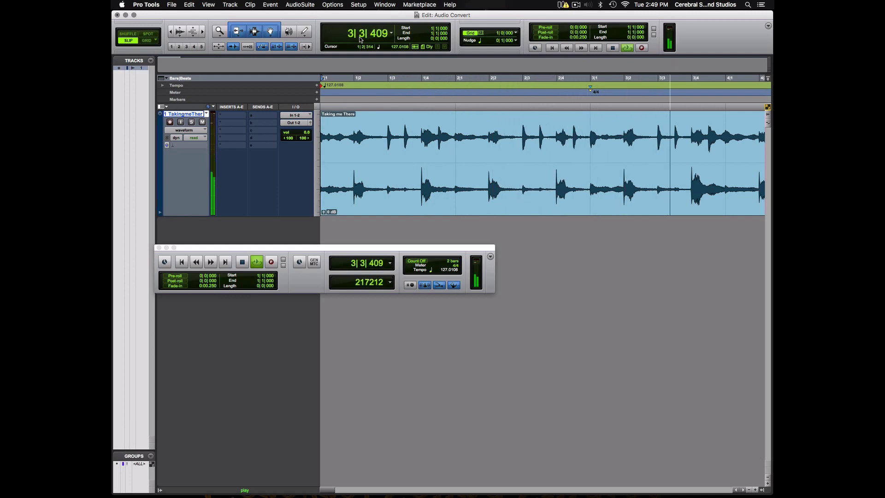
{"action": "key", "text": "space"}
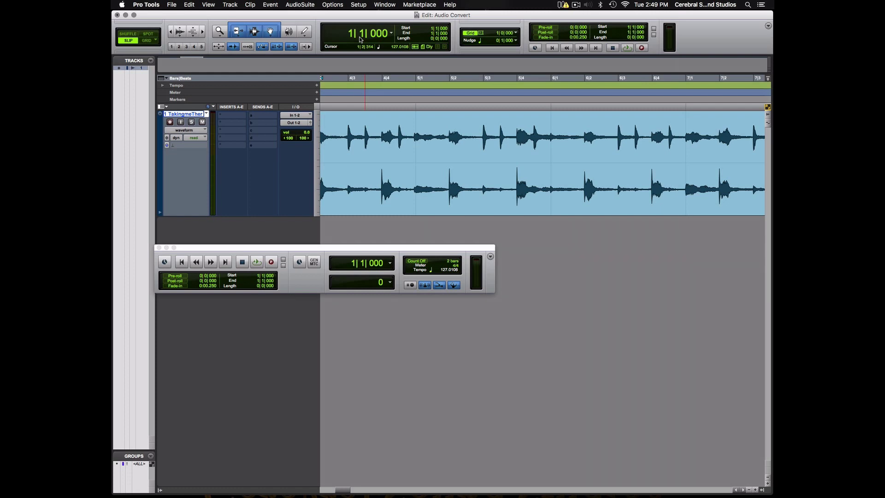
- Play the song from about 2|4|641 through to bar 8 to check the bar alignment
{"action": "scroll", "coordinate": [415, 151], "scroll_direction": "down", "scroll_amount": 5}
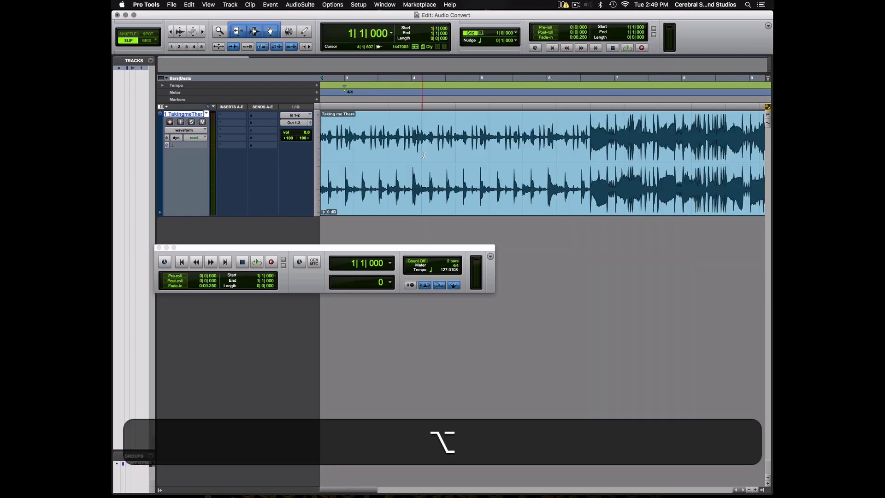
{"action": "left_click", "coordinate": [352, 126]}
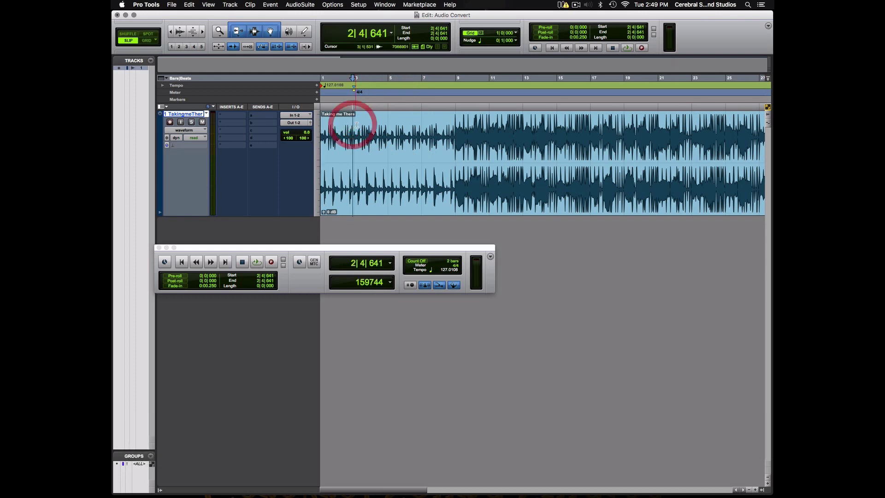
{"action": "scroll", "coordinate": [400, 147], "scroll_direction": "up", "scroll_amount": 5}
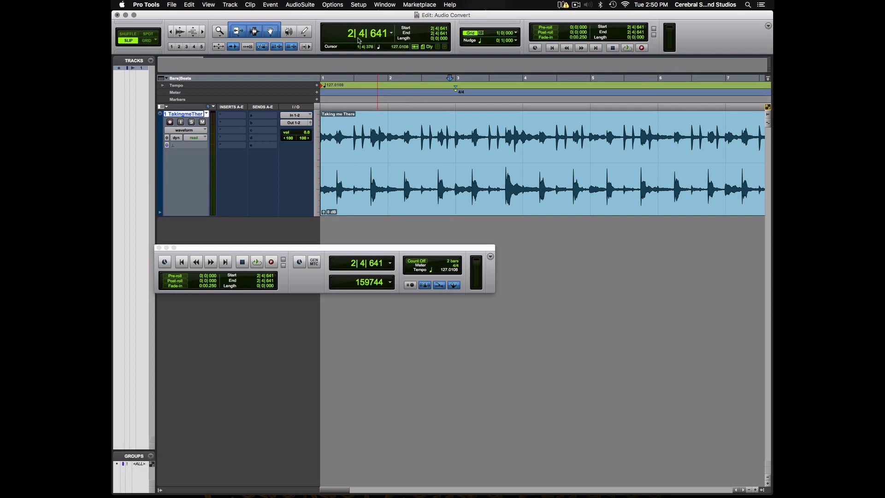
{"action": "key", "text": "space"}
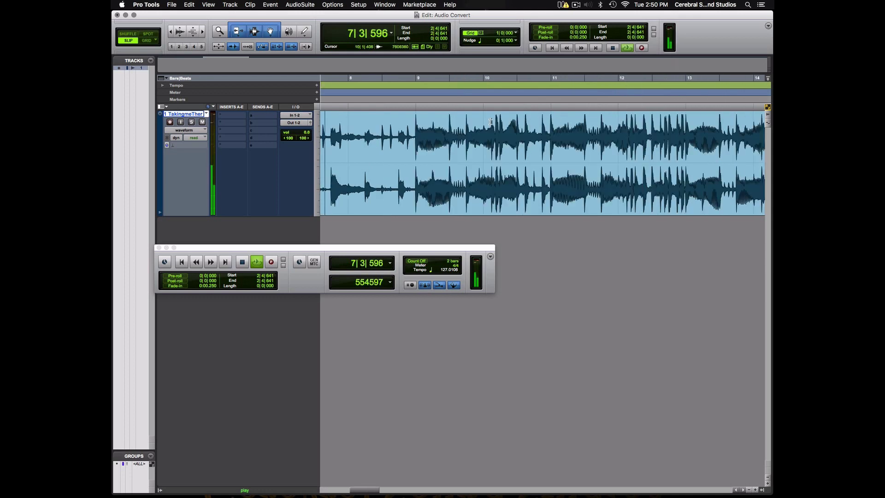
{"action": "key", "text": "alt"}
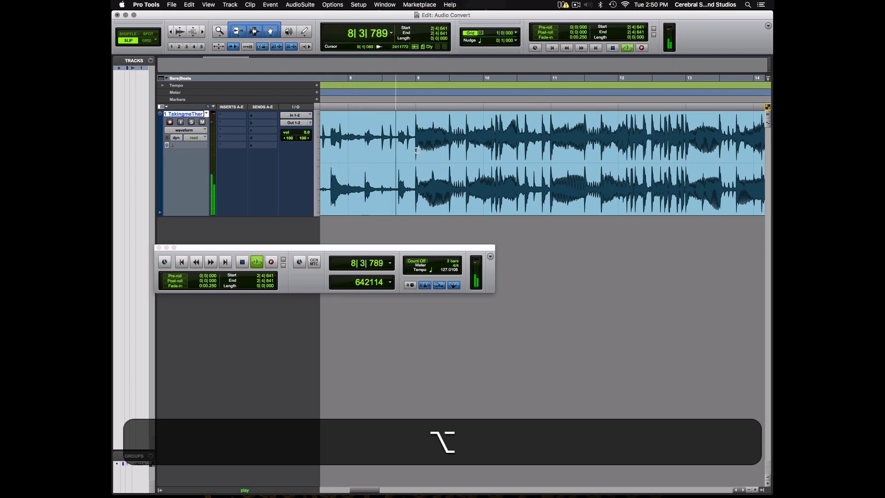
{"action": "key", "text": "space"}
- Try a 4/4 Bar|Beat marker set to 9|1|000 on the transient at 9|1|004, and undo it
{"action": "left_click", "coordinate": [405, 136]}
{"action": "key", "text": "Tab"}
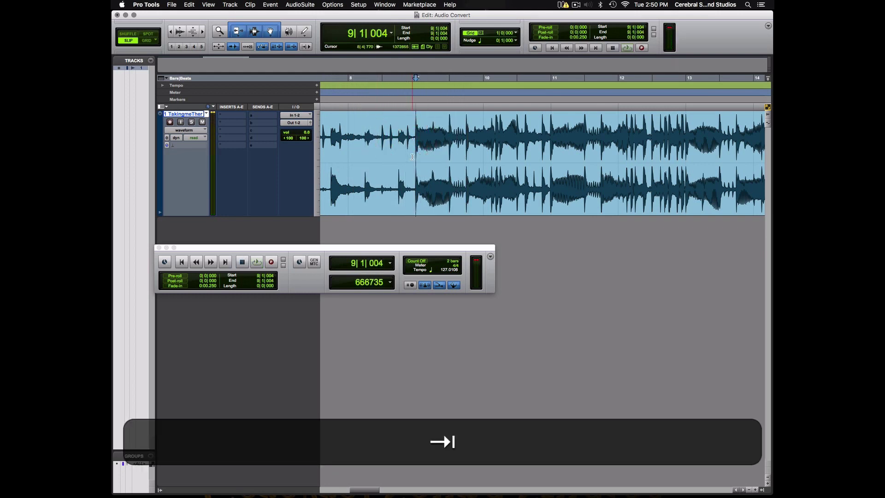
{"action": "key", "text": "super+i"}
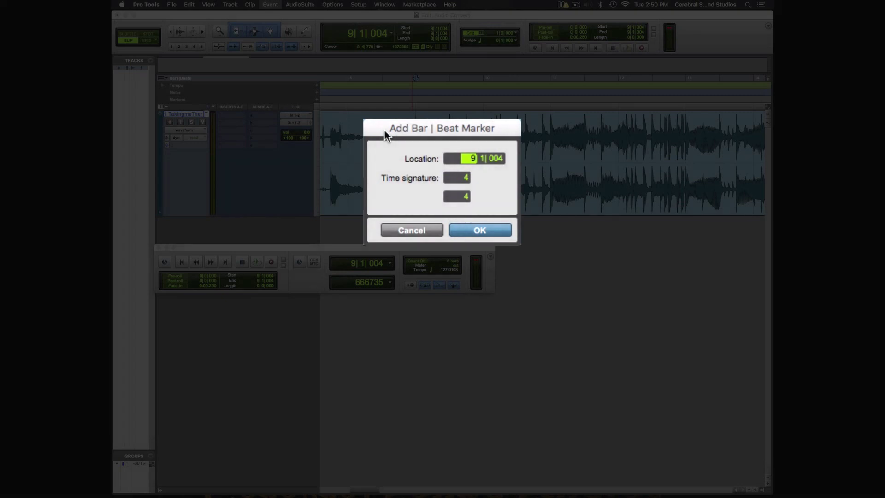
{"action": "type", "text": "9"}
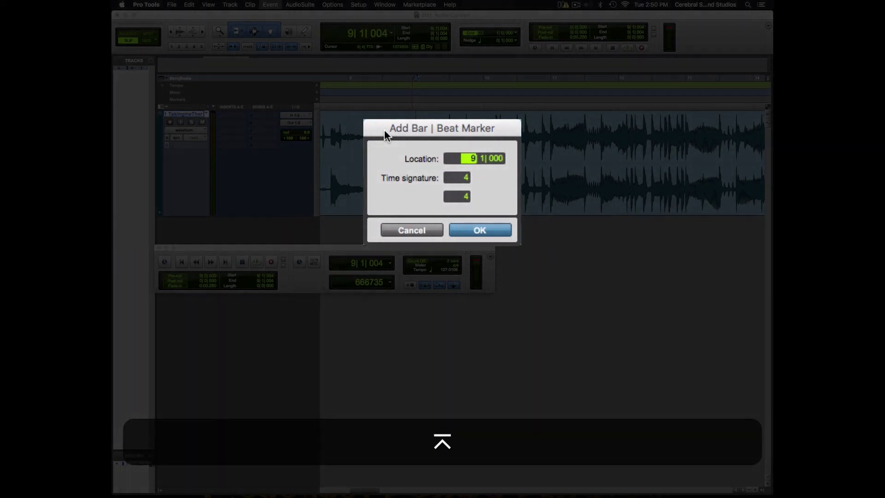
{"action": "key", "text": "Return"}
{"action": "left_click", "coordinate": [403, 132]}
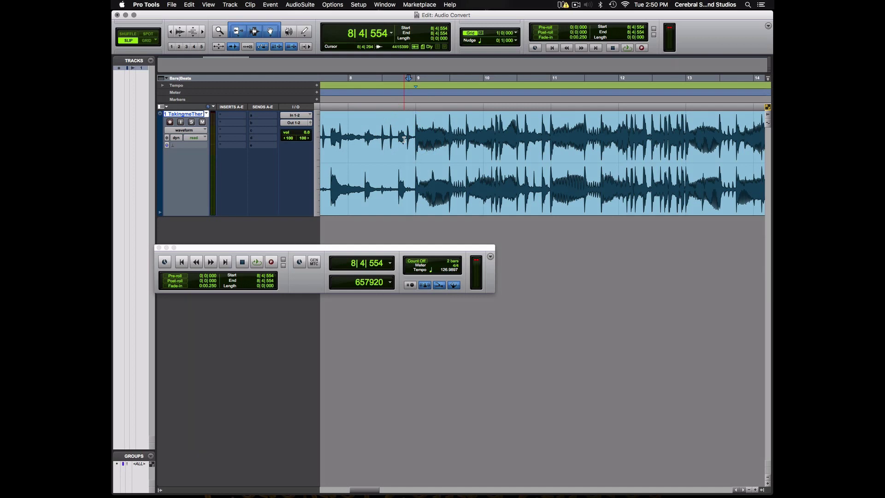
{"action": "key", "text": "super+z"}
- Place the edit cursor at the beats leading up to bar 9 and advance it to the transient at 9|1|004
{"action": "left_click", "coordinate": [390, 136]}
{"action": "left_click", "coordinate": [366, 139]}
{"action": "left_click", "coordinate": [337, 138]}
{"action": "left_click", "coordinate": [368, 137]}
{"action": "left_click", "coordinate": [392, 135]}
{"action": "left_click", "coordinate": [356, 138]}
{"action": "left_click", "coordinate": [375, 135]}
{"action": "left_click", "coordinate": [400, 136]}
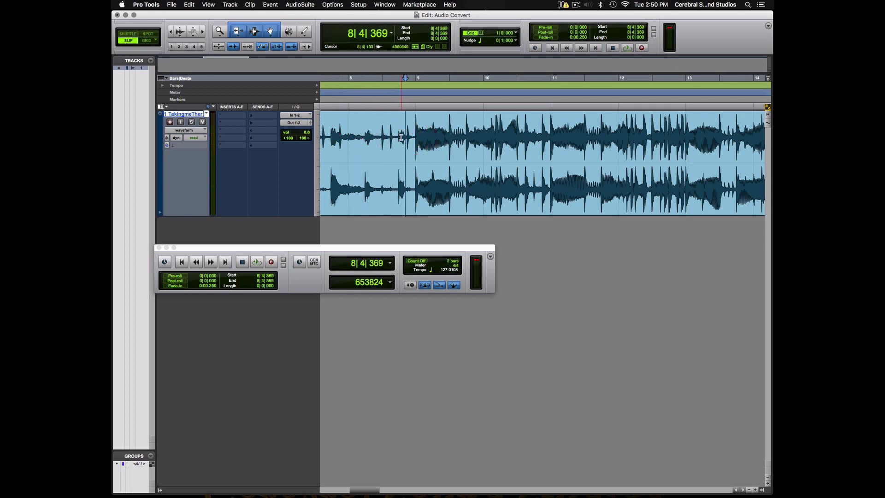
{"action": "key", "text": "Tab"}
{"action": "key", "text": "Tab"}
- Magnify the waveform around the 9|1|004 transient to see its exact onset, and set a pre-roll of 0|0|002
{"action": "scroll", "coordinate": [436, 147], "scroll_direction": "up", "scroll_amount": 1}
{"action": "scroll", "coordinate": [437, 148], "scroll_direction": "up", "scroll_amount": 7}
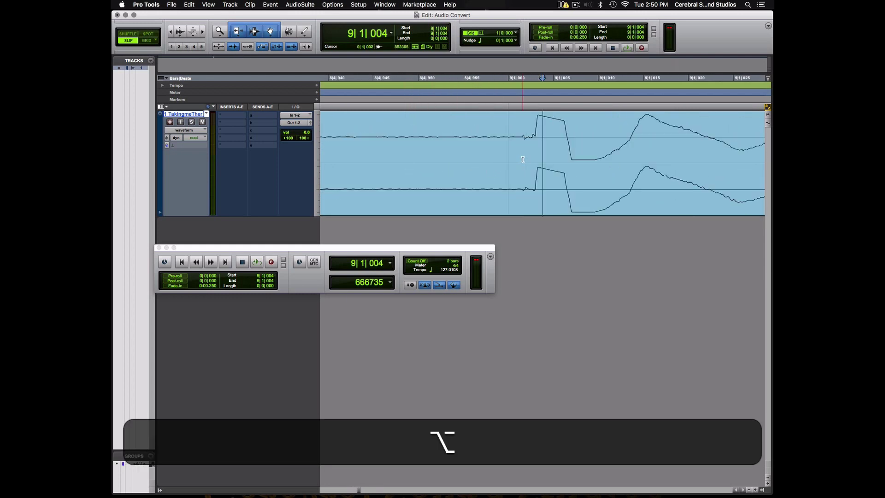
{"action": "scroll", "coordinate": [522, 159], "scroll_direction": "up", "scroll_amount": 3}
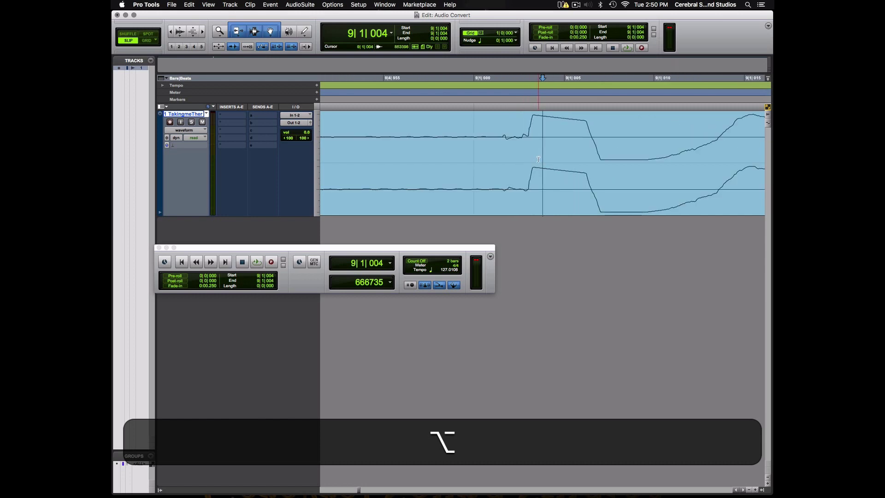
{"action": "scroll", "coordinate": [538, 159], "scroll_direction": "down", "scroll_amount": 4}
{"action": "scroll", "coordinate": [536, 160], "scroll_direction": "down", "scroll_amount": 2}
{"action": "scroll", "coordinate": [536, 160], "scroll_direction": "up", "scroll_amount": 5}
{"action": "left_click", "coordinate": [537, 160], "text": "alt"}
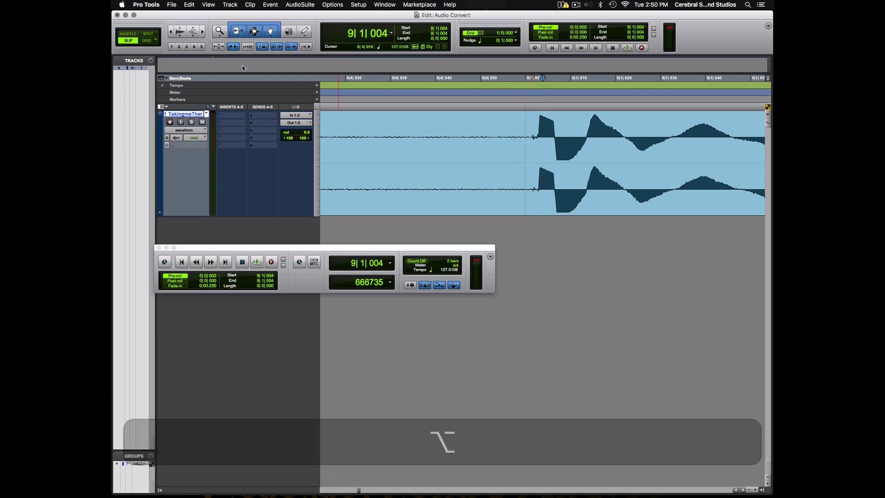
- Switch the edit mode to Grid and back to Slip, and place the edit cursor at 9|1|003 on the attack's onset
{"action": "left_click", "coordinate": [146, 41]}
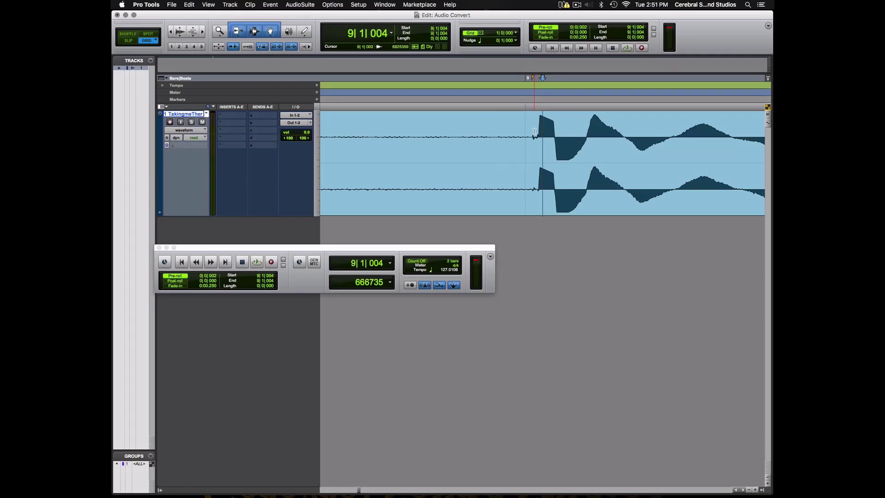
{"action": "key", "text": "F2"}
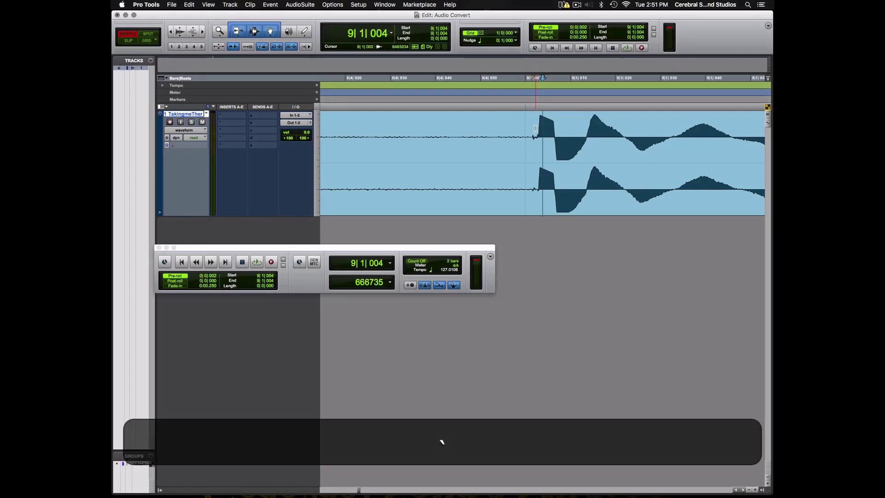
{"action": "left_click", "coordinate": [535, 124]}
{"action": "left_click", "coordinate": [538, 123]}
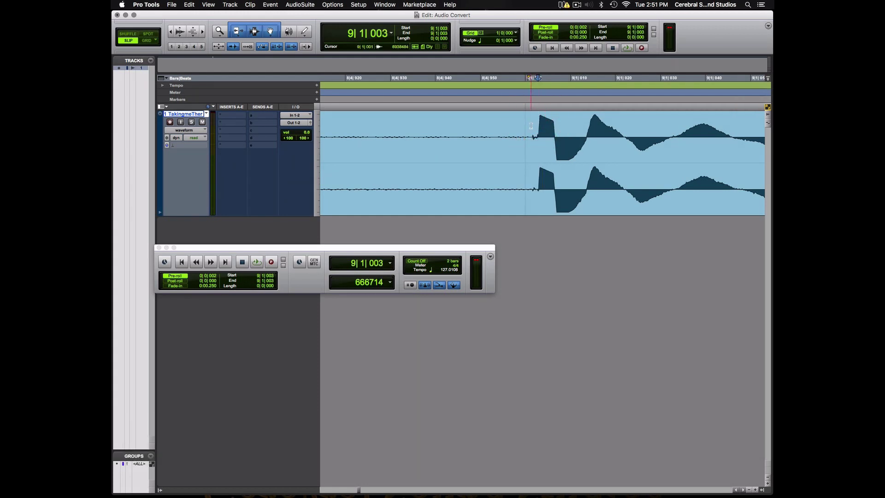
- Add a 4/4 Bar|Beat marker at the attack's onset, identifying it as location 9|1|000
{"action": "key", "text": "super"}
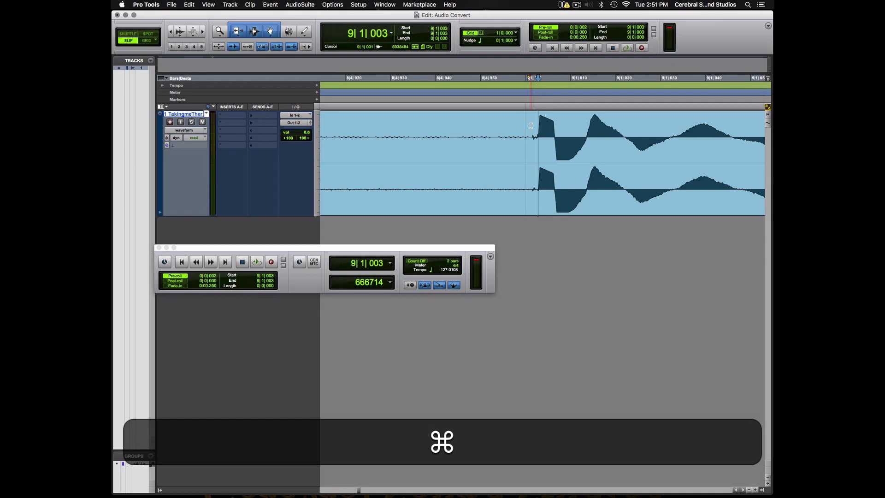
{"action": "key", "text": "super+i"}
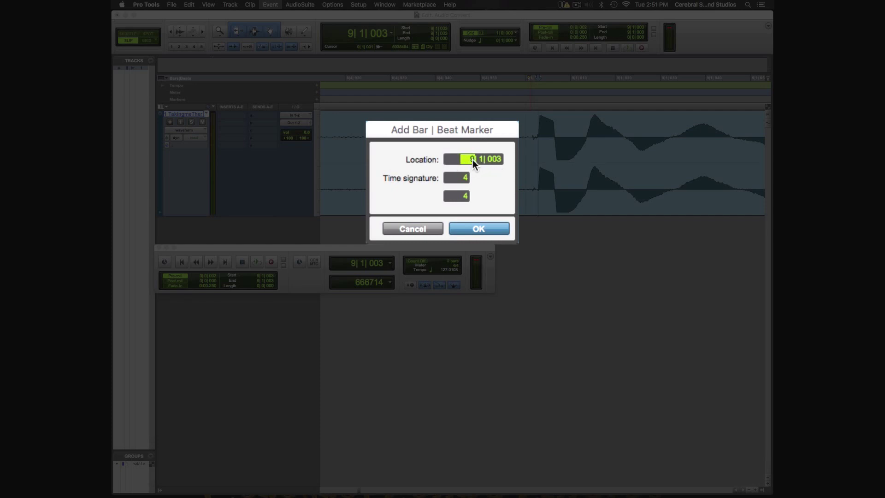
{"action": "type", "text": "9"}
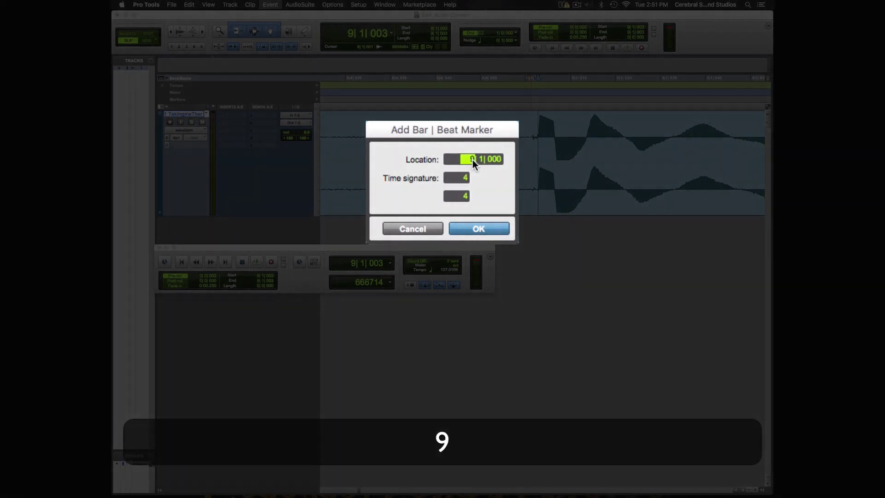
{"action": "key", "text": "Return"}
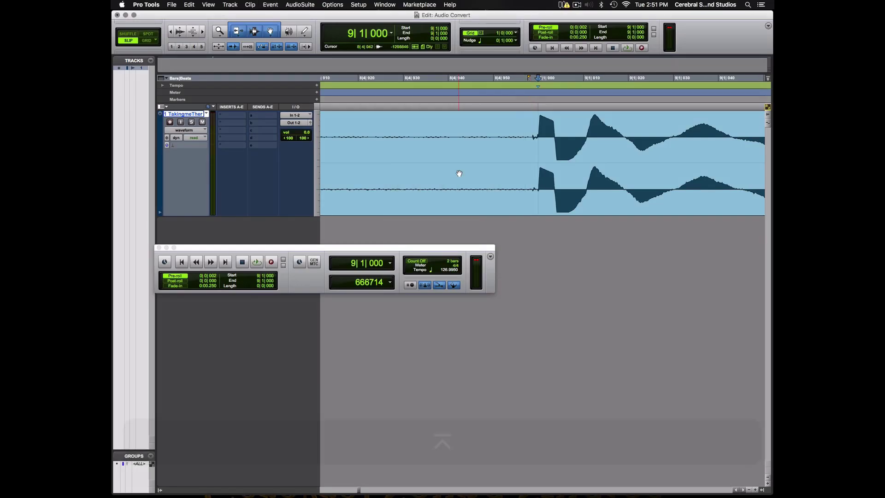
- Place the edit cursor further into the song at about 35|3|595, shortly before bar 36
{"action": "scroll", "coordinate": [459, 173], "scroll_direction": "down", "scroll_amount": 15}
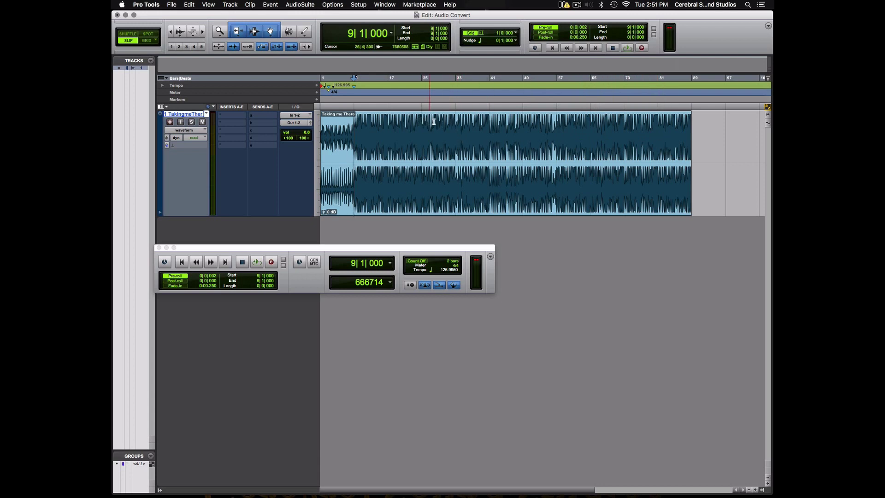
{"action": "left_click", "coordinate": [451, 120]}
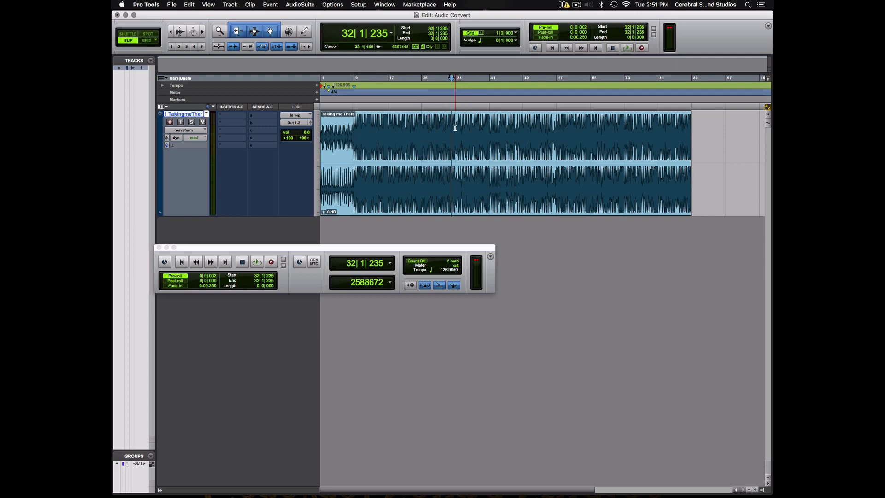
{"action": "left_click", "coordinate": [477, 125]}
{"action": "scroll", "coordinate": [478, 126], "scroll_direction": "up", "scroll_amount": 4}
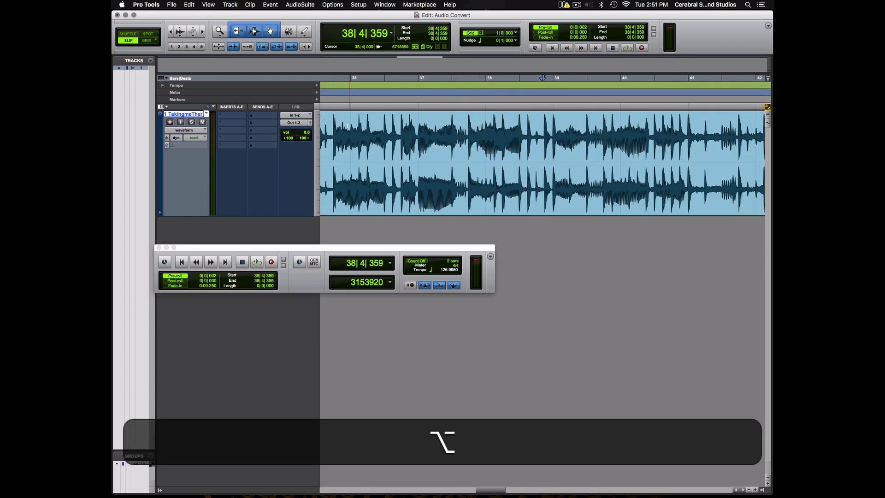
{"action": "left_click", "coordinate": [327, 129]}
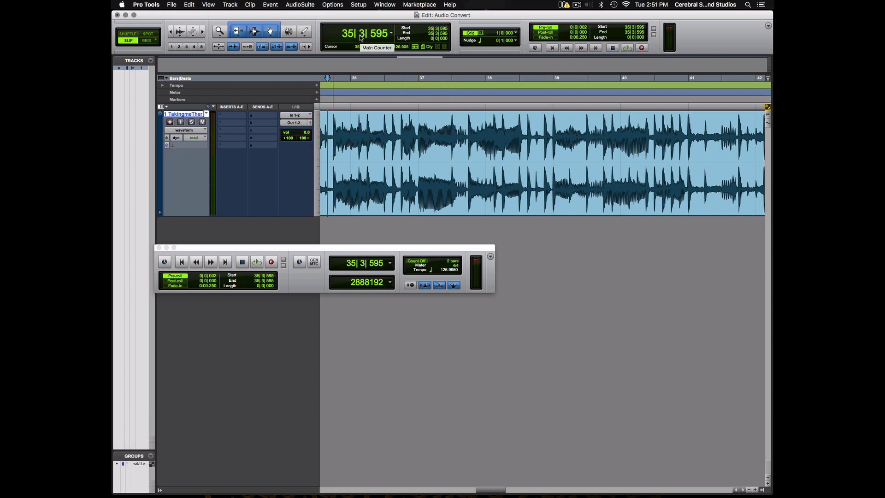
- Play the song from 35|3|595 past bar 41, and snap the edit cursor to bar 41's downbeat transient at 40|4|955
{"action": "key", "text": "space"}
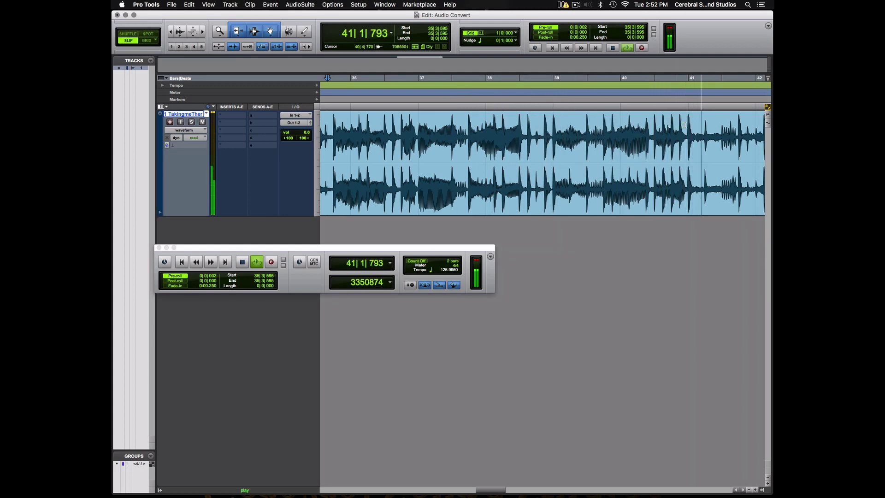
{"action": "key", "text": "space"}
{"action": "scroll", "coordinate": [622, 159], "scroll_direction": "up", "scroll_amount": 4, "text": "alt"}
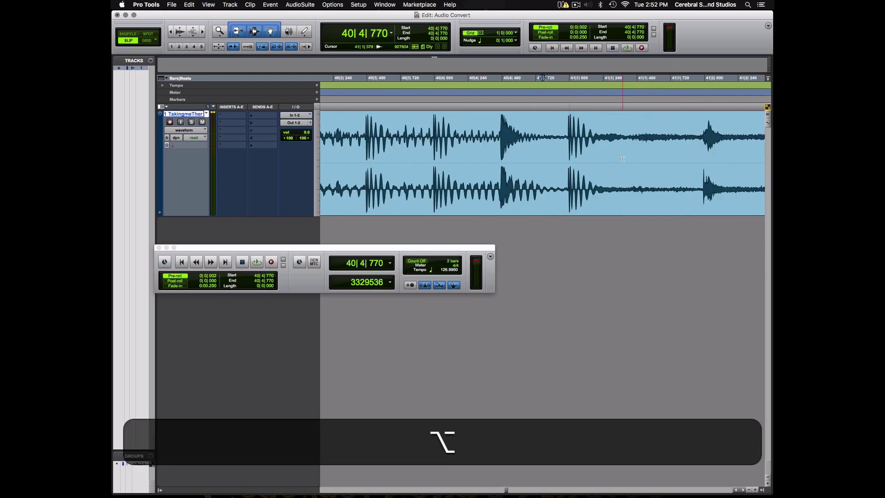
{"action": "left_click", "coordinate": [527, 135]}
{"action": "left_click", "coordinate": [538, 135]}
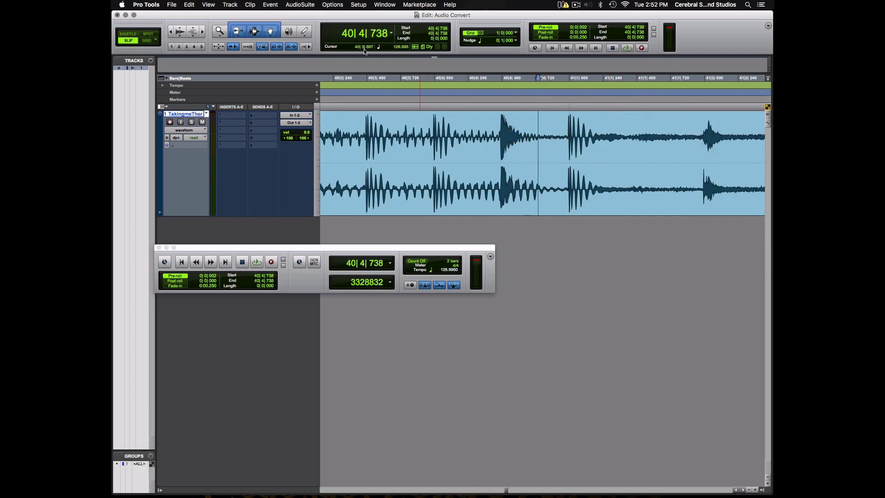
{"action": "key", "text": "Tab"}
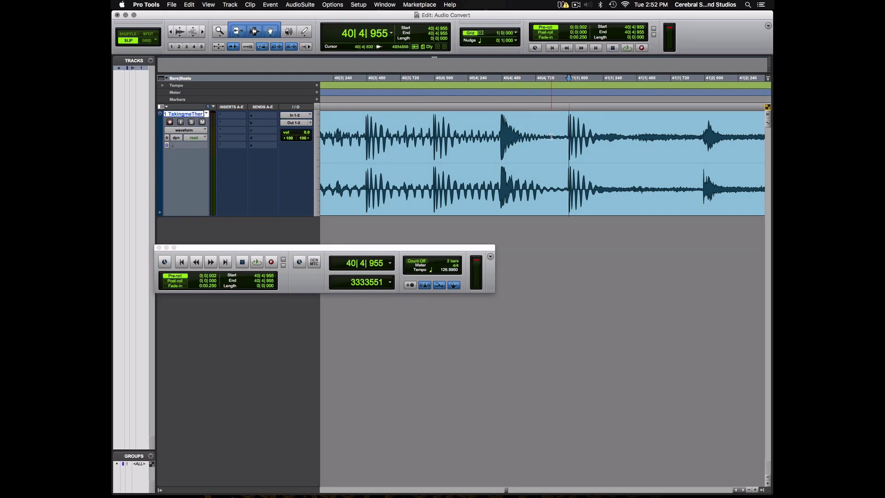
- Add a 4/4 Bar|Beat marker at the transient, identifying it as location 41|1|000
{"action": "key", "text": "super"}
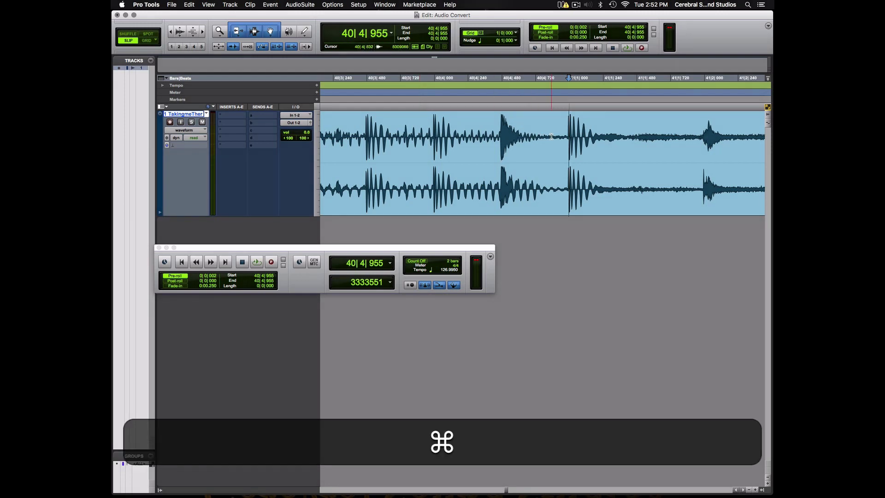
{"action": "key", "text": "super+i"}
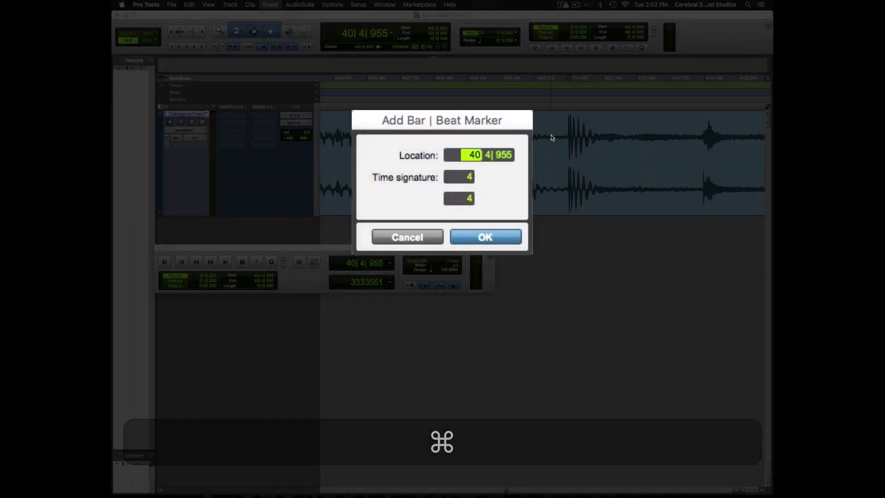
{"action": "type", "text": "41"}
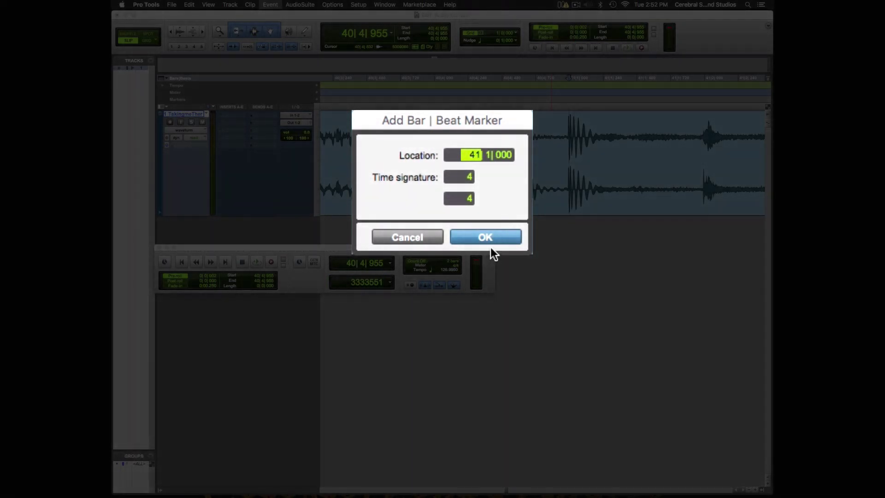
{"action": "left_click", "coordinate": [495, 234]}
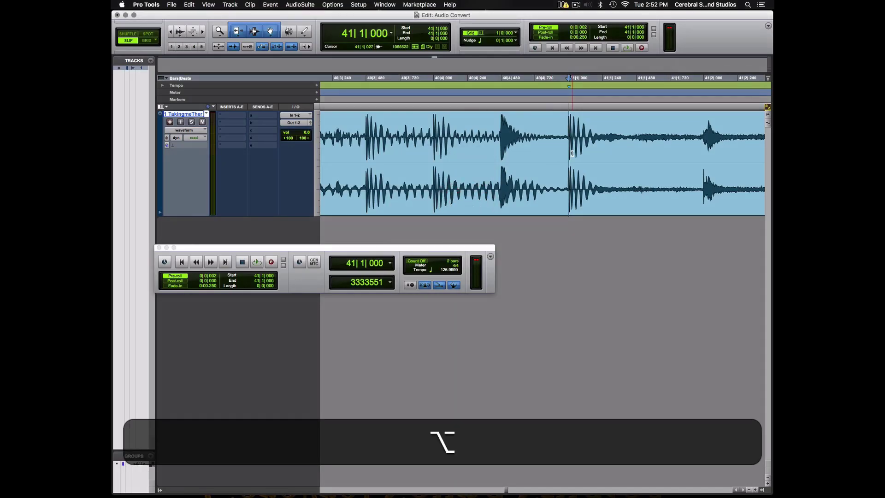
- Place the edit cursor near the song's end at about 84|4|871, just before the downbeat of bar 85
{"action": "scroll", "coordinate": [572, 154], "scroll_direction": "down", "scroll_amount": 10, "text": "alt"}
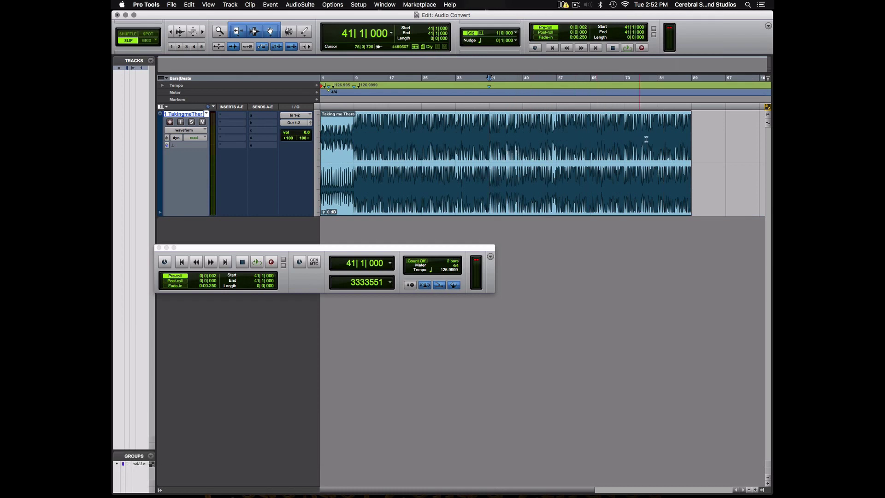
{"action": "left_click", "coordinate": [672, 127]}
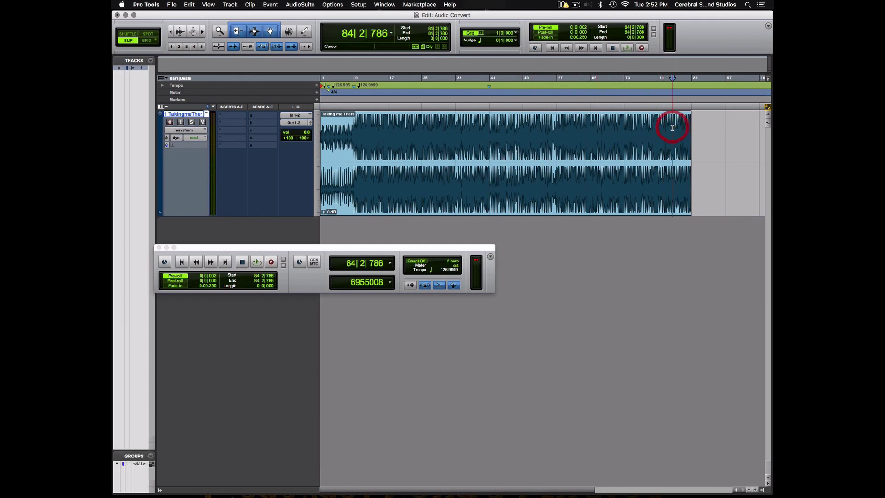
{"action": "scroll", "coordinate": [676, 125], "scroll_direction": "up", "scroll_amount": 8, "text": "alt"}
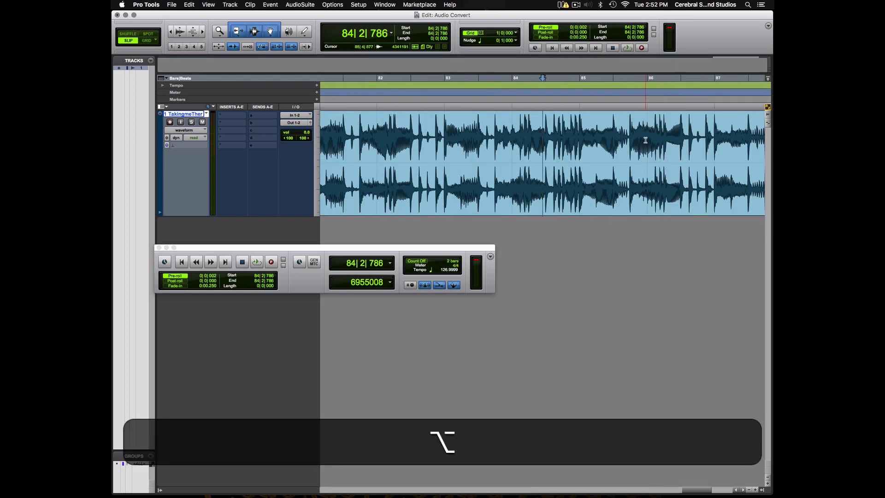
{"action": "scroll", "coordinate": [645, 140], "scroll_direction": "down", "scroll_amount": 2, "text": "alt"}
{"action": "scroll", "coordinate": [641, 140], "scroll_direction": "up", "scroll_amount": 2, "text": "alt"}
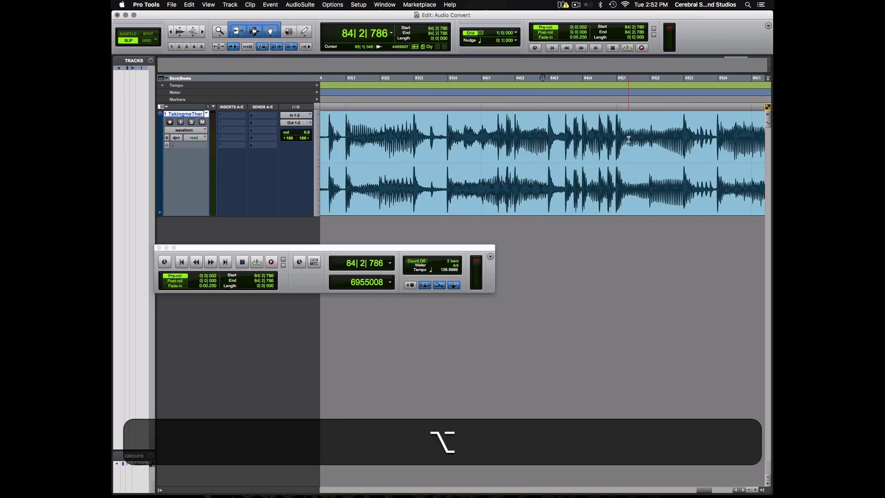
{"action": "scroll", "coordinate": [629, 140], "scroll_direction": "up", "scroll_amount": 2, "text": "alt"}
{"action": "scroll", "coordinate": [617, 143], "scroll_direction": "down", "scroll_amount": 1, "text": "alt"}
{"action": "left_click", "coordinate": [614, 129]}
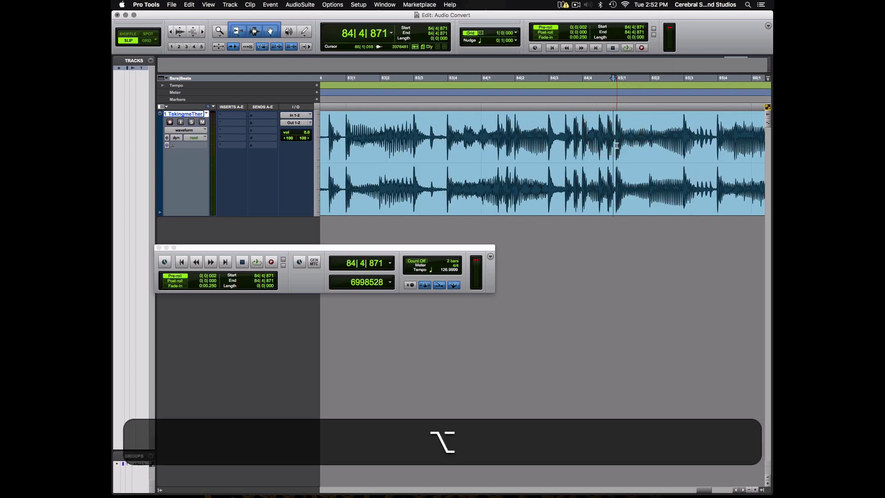
- Snap the edit cursor to bar 85's downbeat transient and add a 4/4 Bar|Beat marker there at location 85|1|000
{"action": "scroll", "coordinate": [615, 139], "scroll_direction": "up", "scroll_amount": 1}
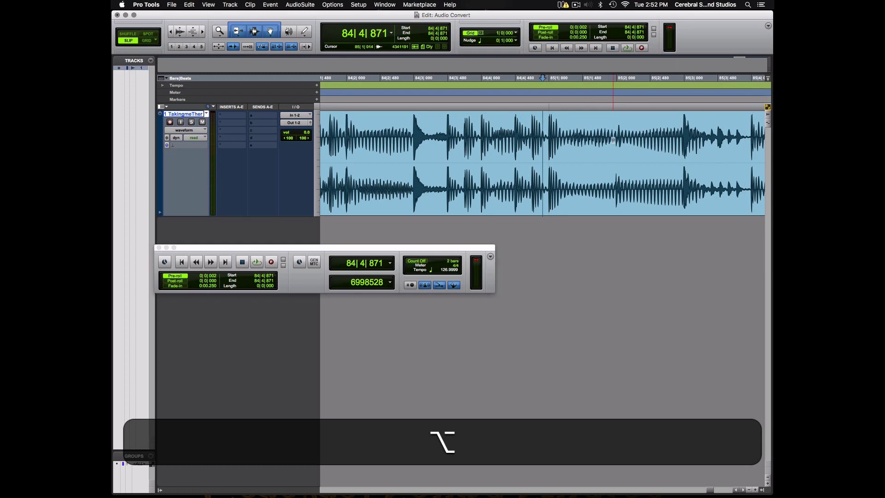
{"action": "key", "text": "Tab"}
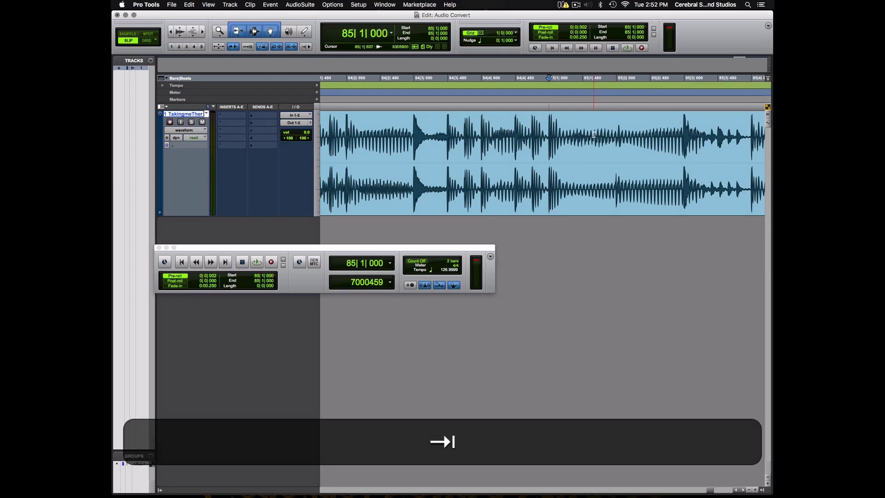
{"action": "key", "text": "super+i"}
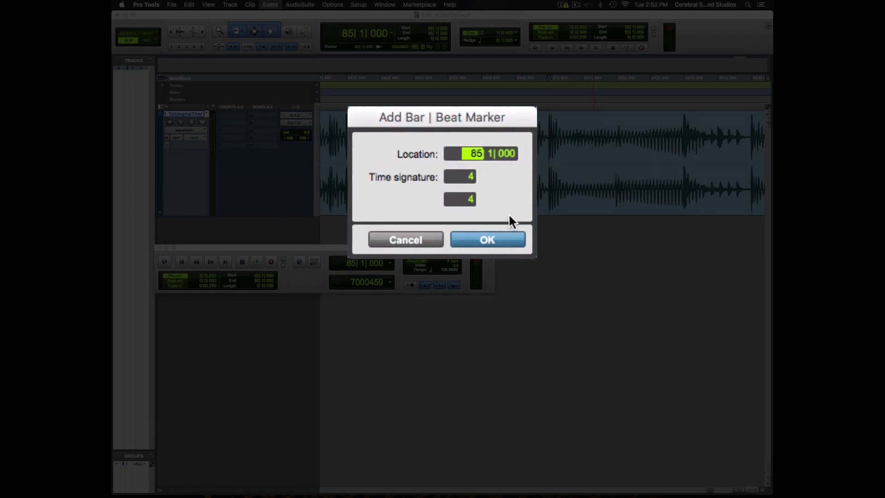
{"action": "left_click", "coordinate": [493, 238]}
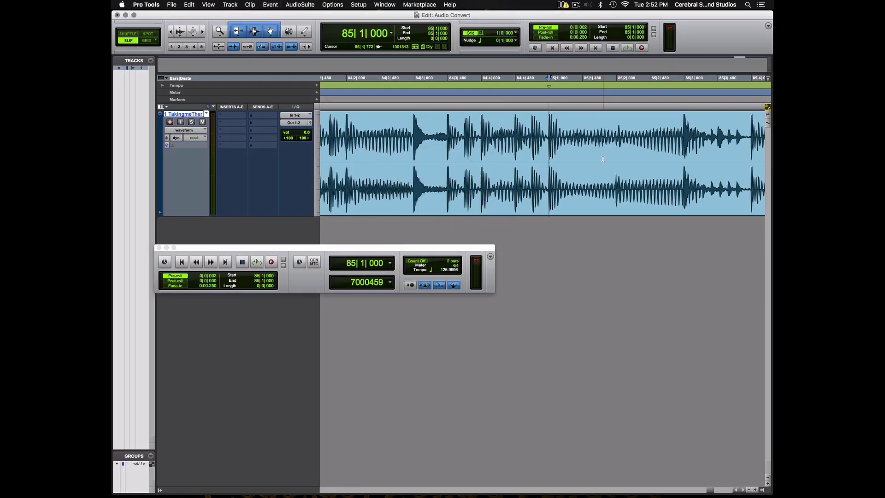
- Return to the song's start, then play a passage from about 29|3|779 to check the mapped tempo, and stop playback
{"action": "scroll", "coordinate": [603, 158], "scroll_direction": "down", "scroll_amount": 5, "text": "alt"}
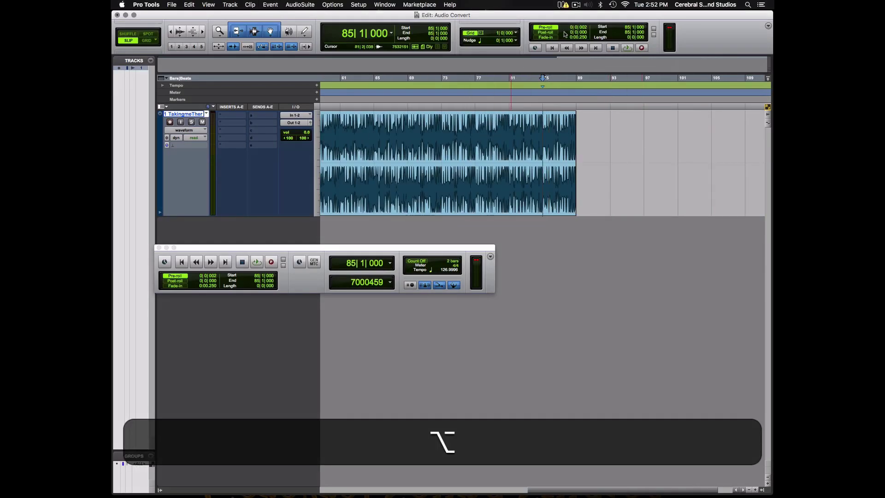
{"action": "left_click", "coordinate": [552, 48]}
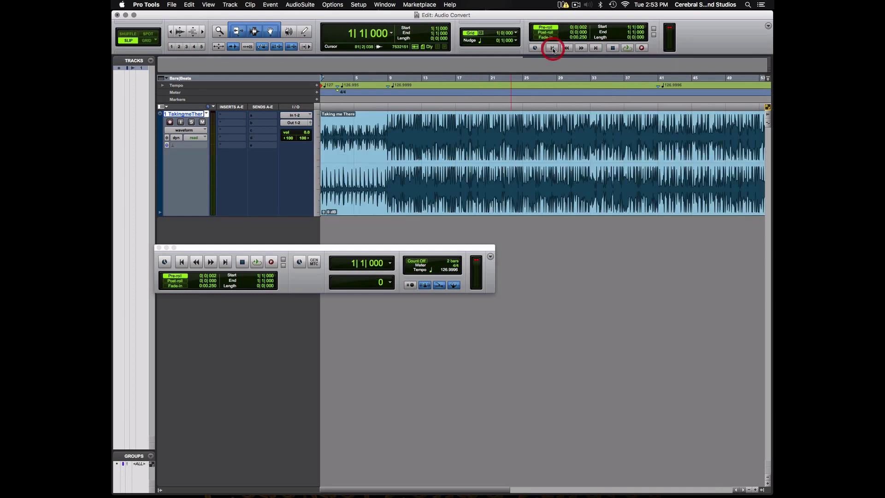
{"action": "left_click", "coordinate": [562, 134]}
{"action": "key", "text": "space"}
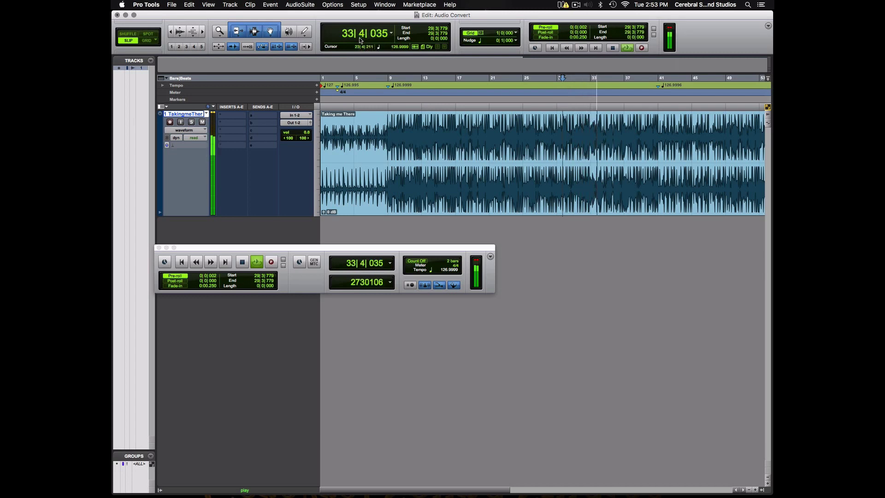
{"action": "key", "text": "space"}
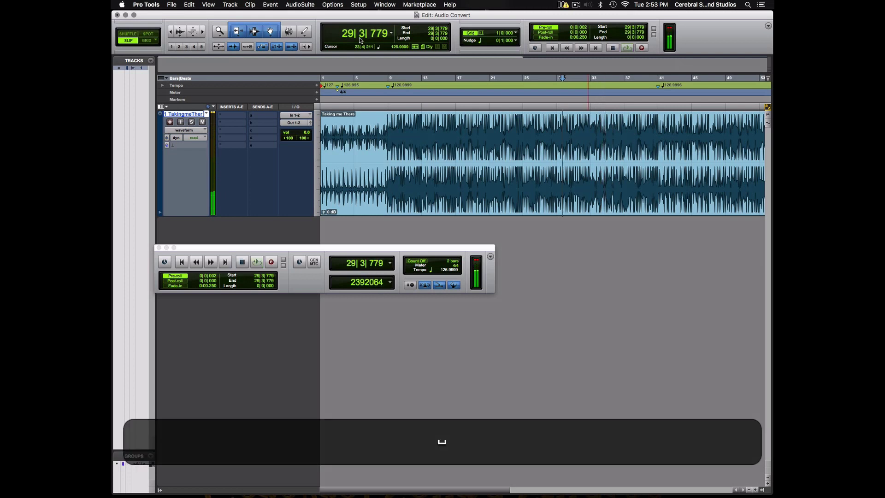